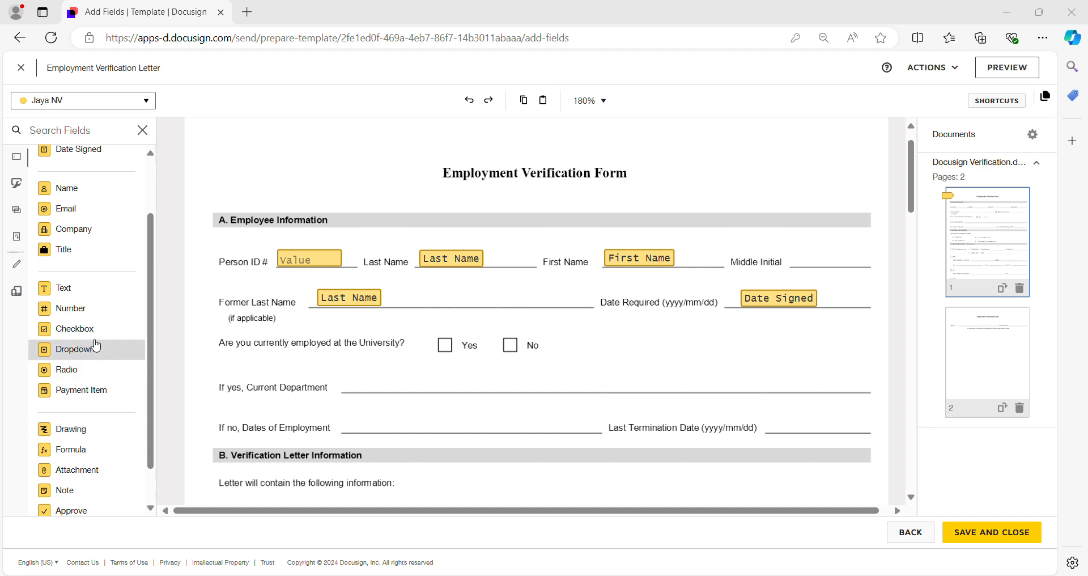
Place a radio group on the University employment question, with one button on the Yes box and one on the No box
scroll(85, 412, "down", 1)
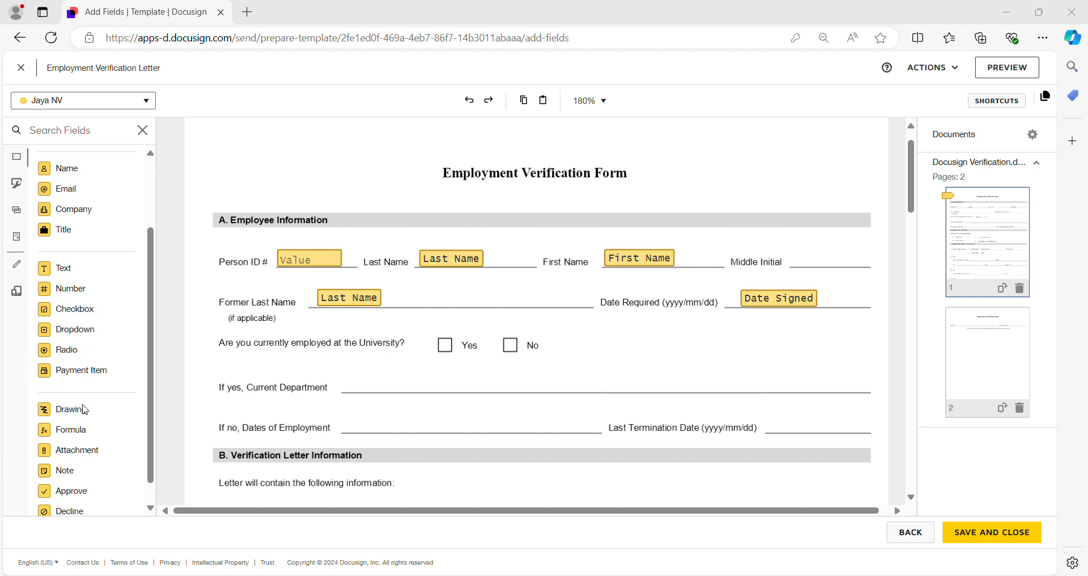
left_click_drag(63, 349, 441, 341)
left_click(447, 361)
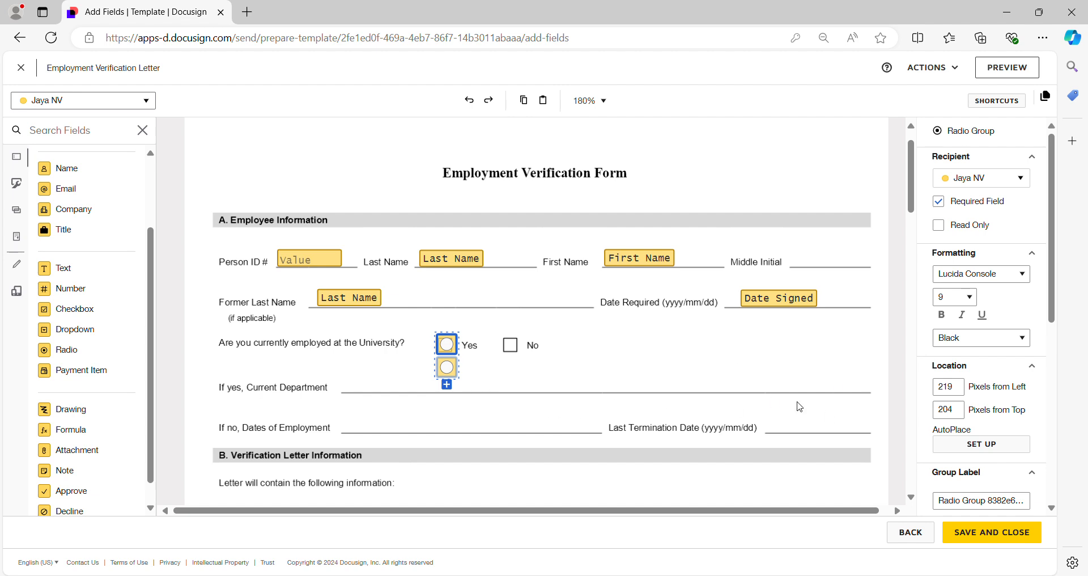
left_click_drag(446, 367, 510, 343)
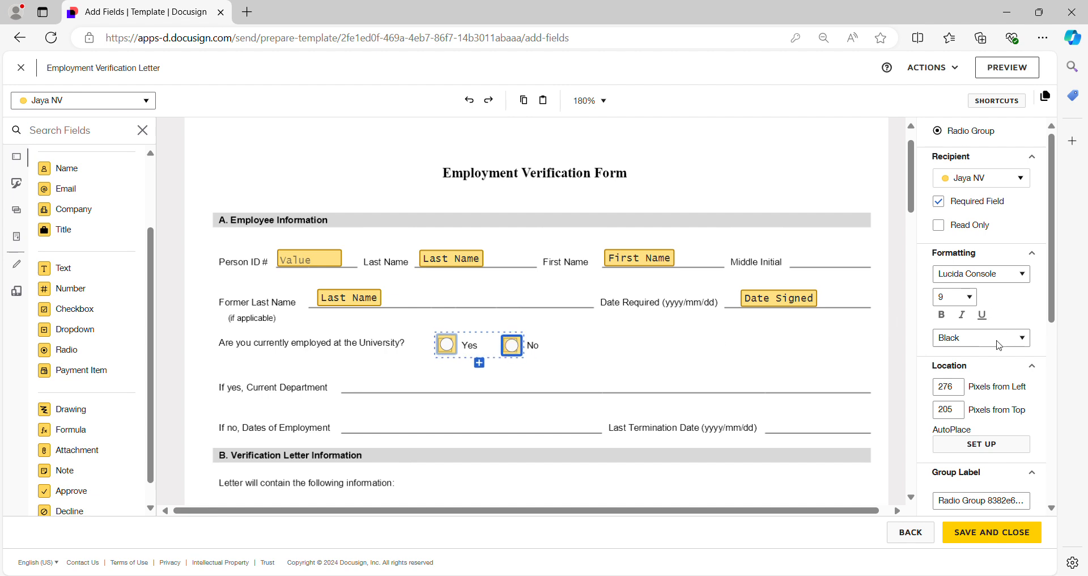
Set the radio group's label to Employment
scroll(988, 348, "down", 4)
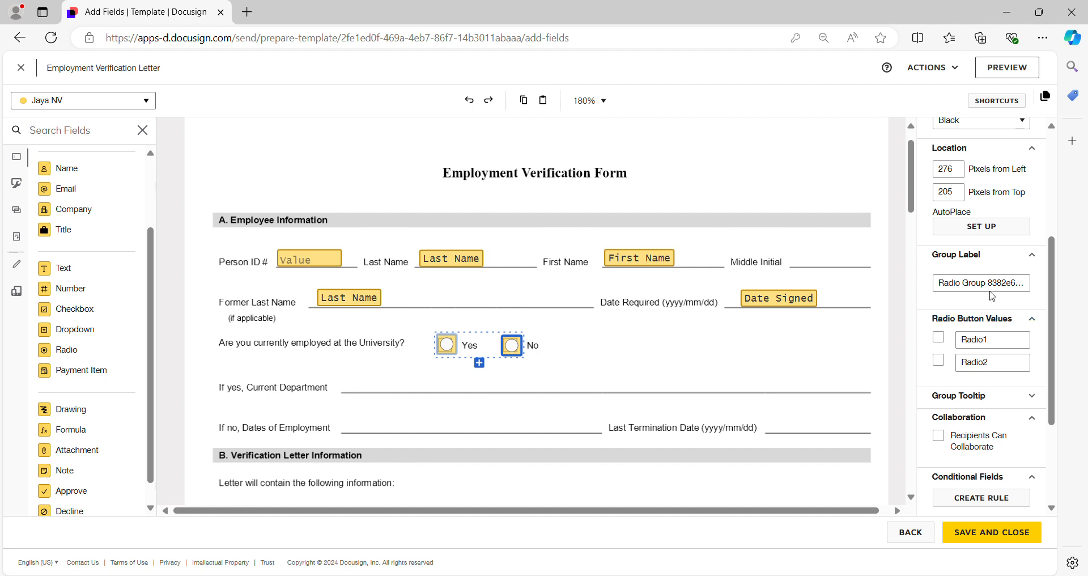
left_click(972, 282)
triple_click(972, 282)
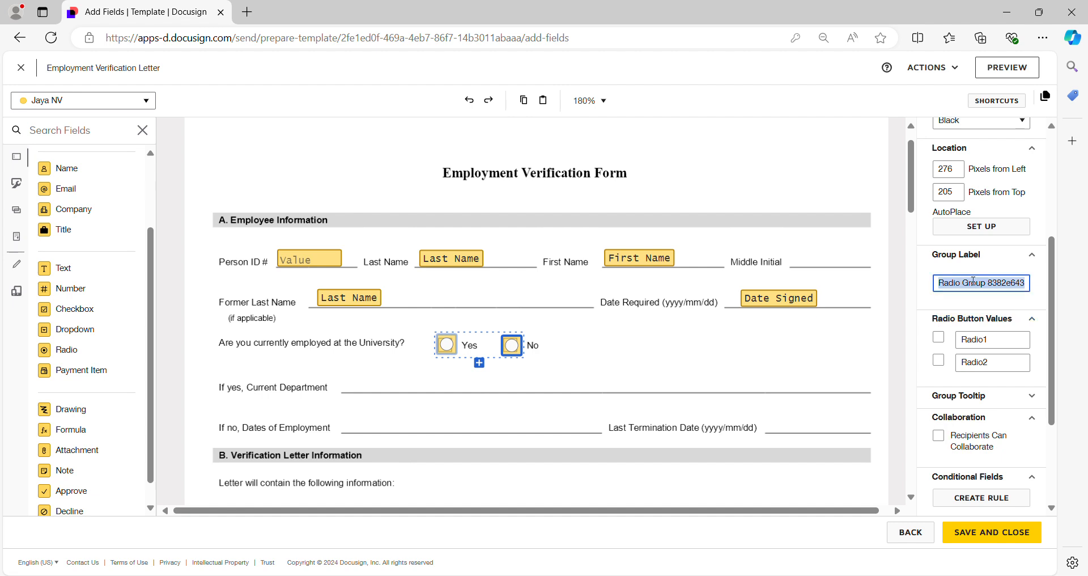
key("BackSpace")
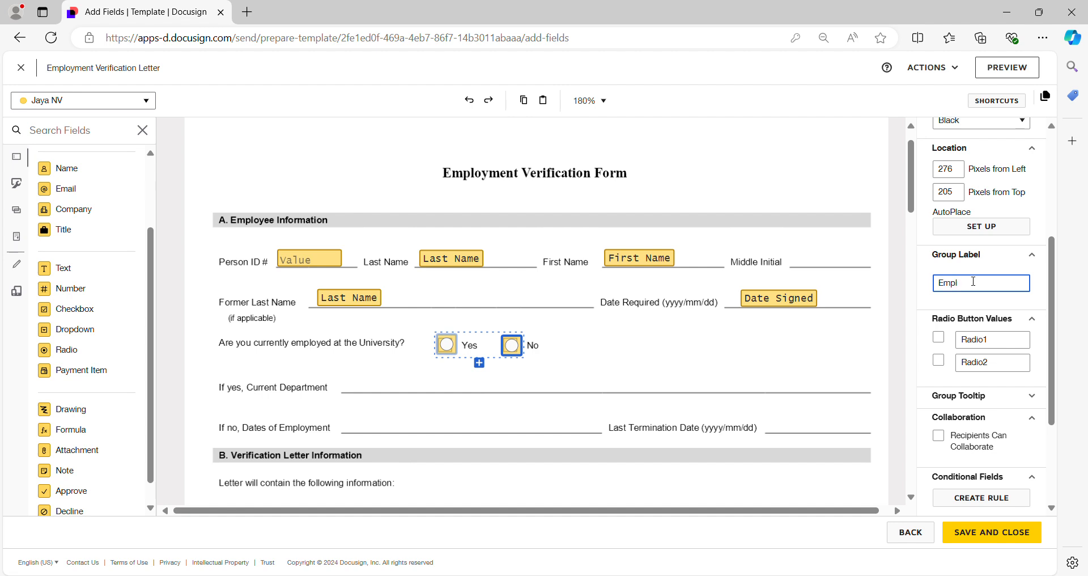
type("Employment")
Set the two radio button values to Yes and No, and extend the group label to Employment Status
left_click_drag(1003, 344, 934, 347)
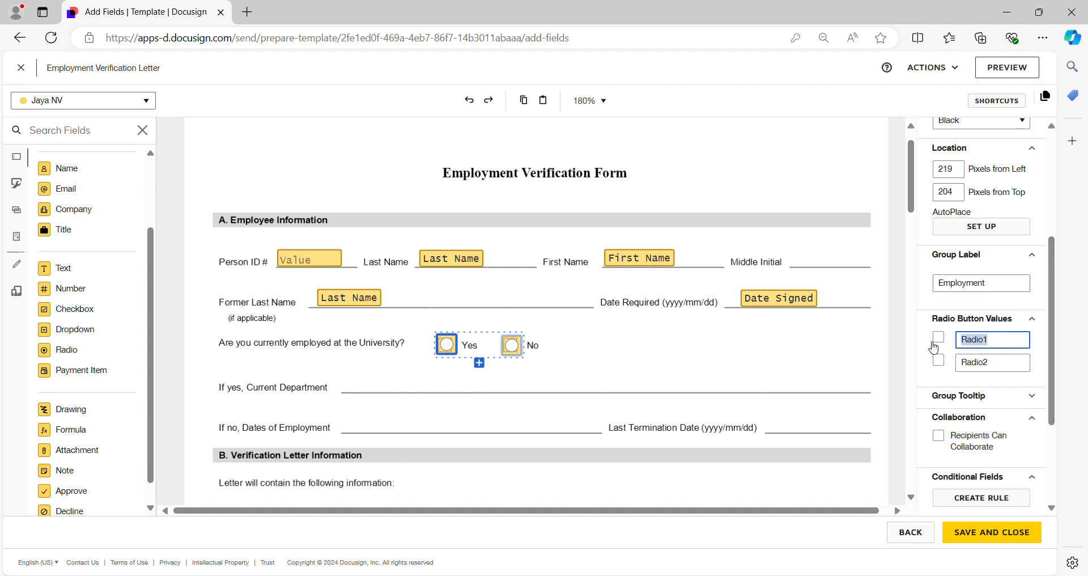
type("Yes")
left_click_drag(979, 362, 929, 382)
type("N")
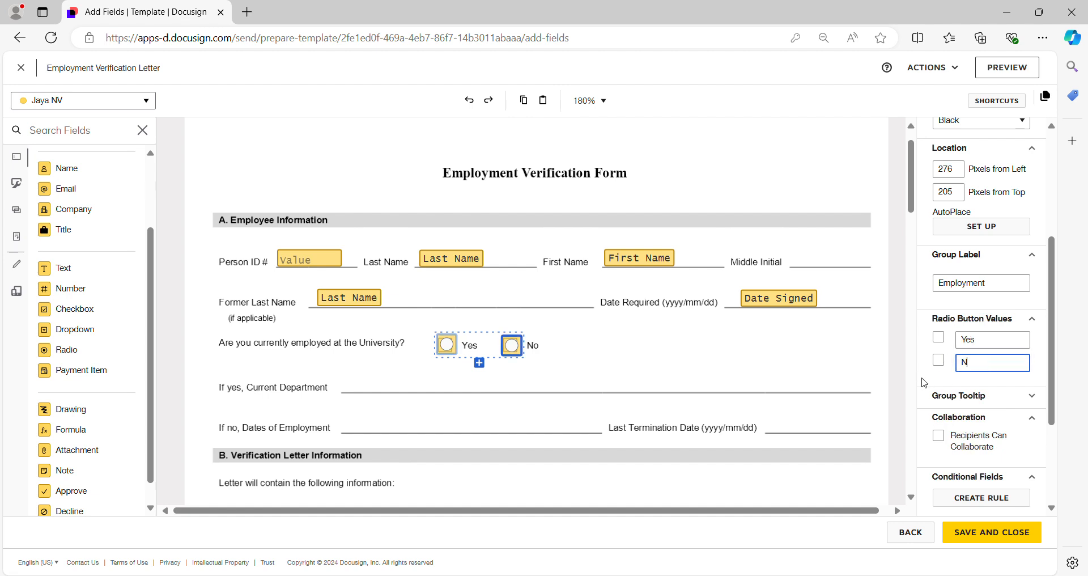
type("O")
key("BackSpace")
type("0")
key("BackSpace")
left_click(997, 285)
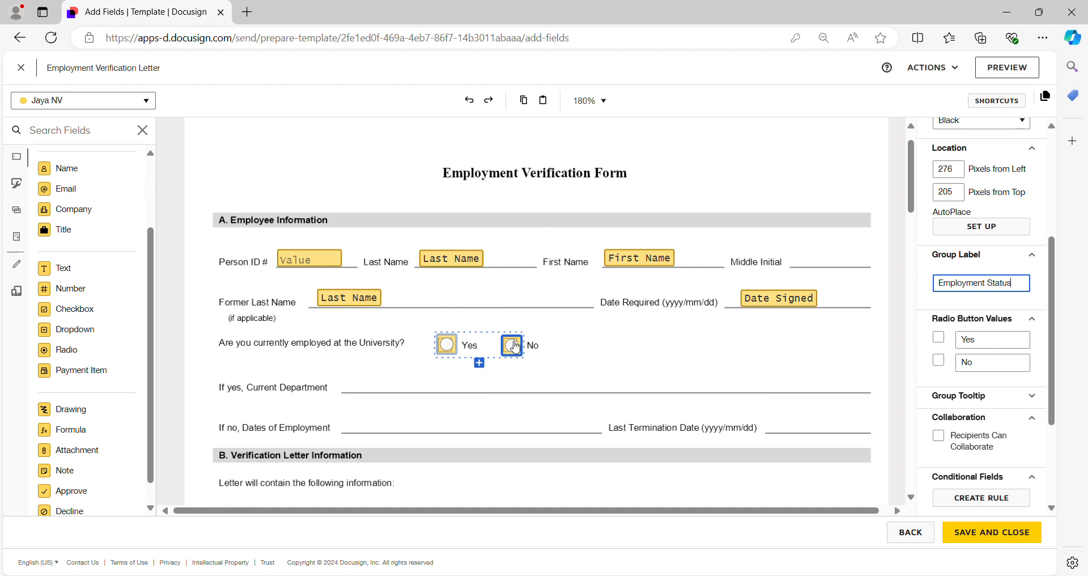
left_click(994, 499)
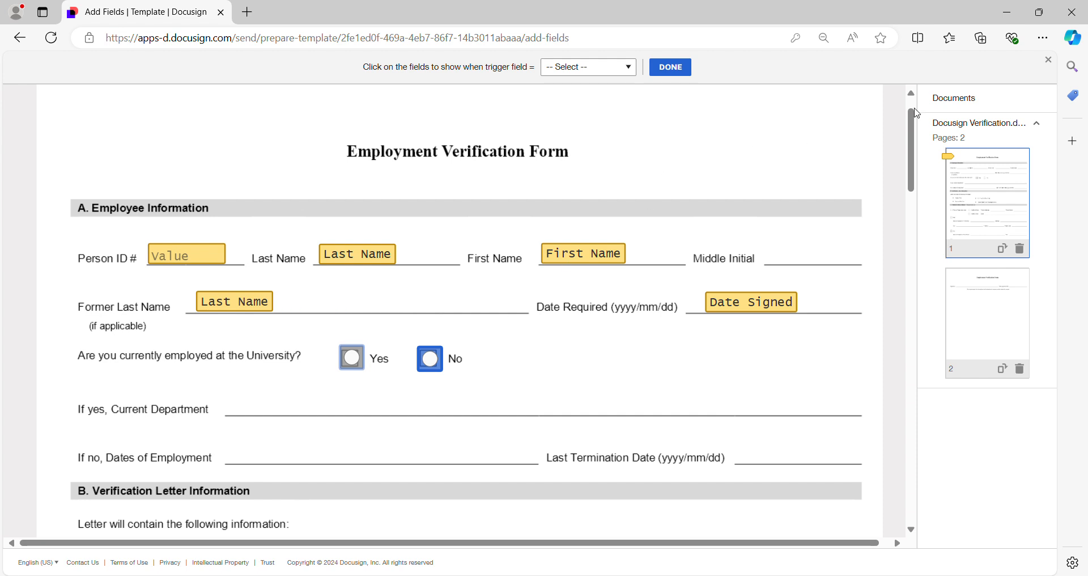
left_click(1050, 64)
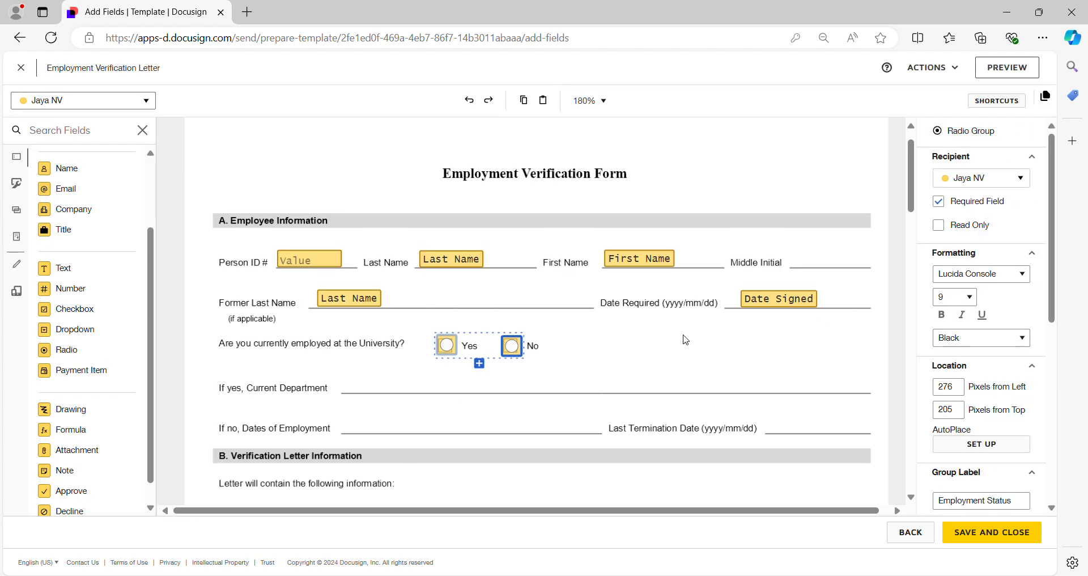
left_click(446, 350)
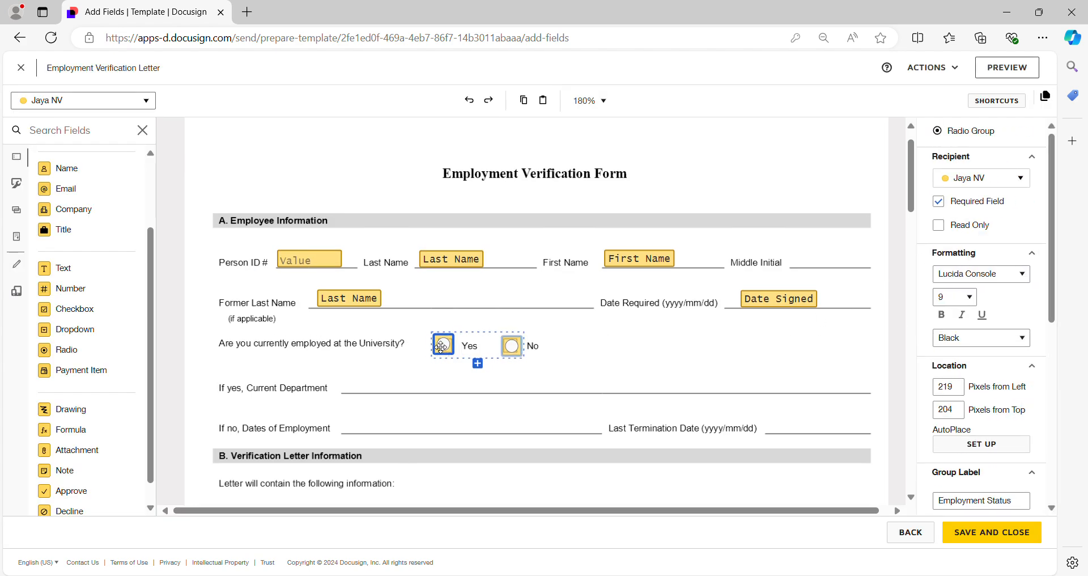
left_click(517, 352)
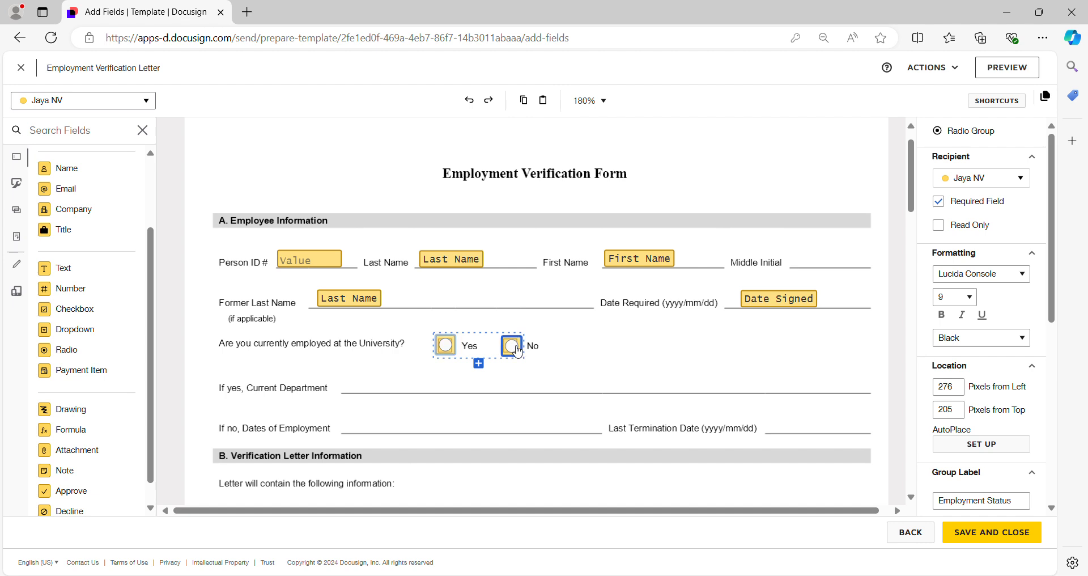
Go back to the template's recipient setup and return to field placement
left_click(911, 533)
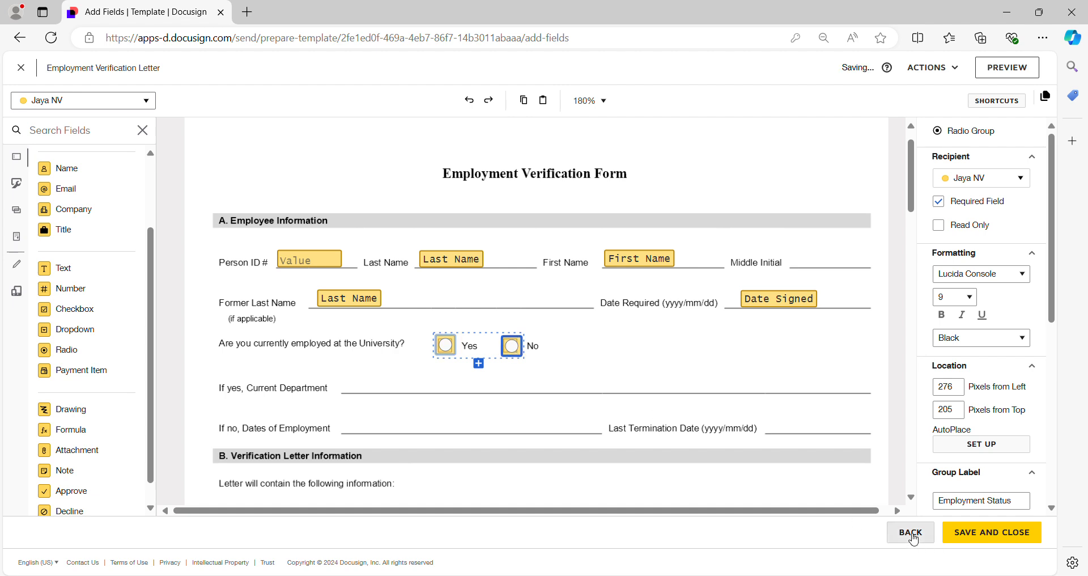
scroll(553, 396, "down", 15)
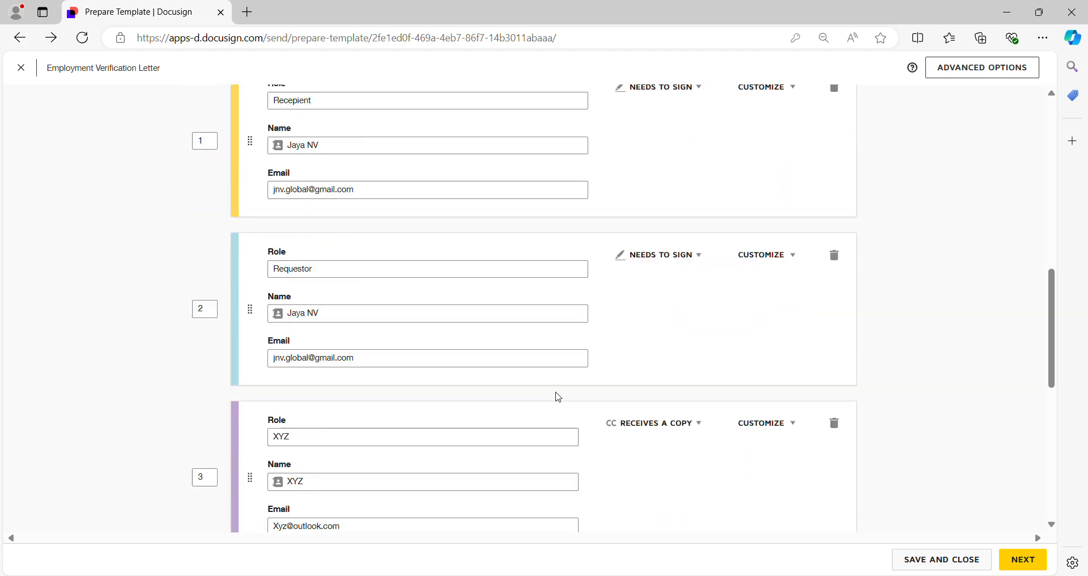
left_click(1023, 560)
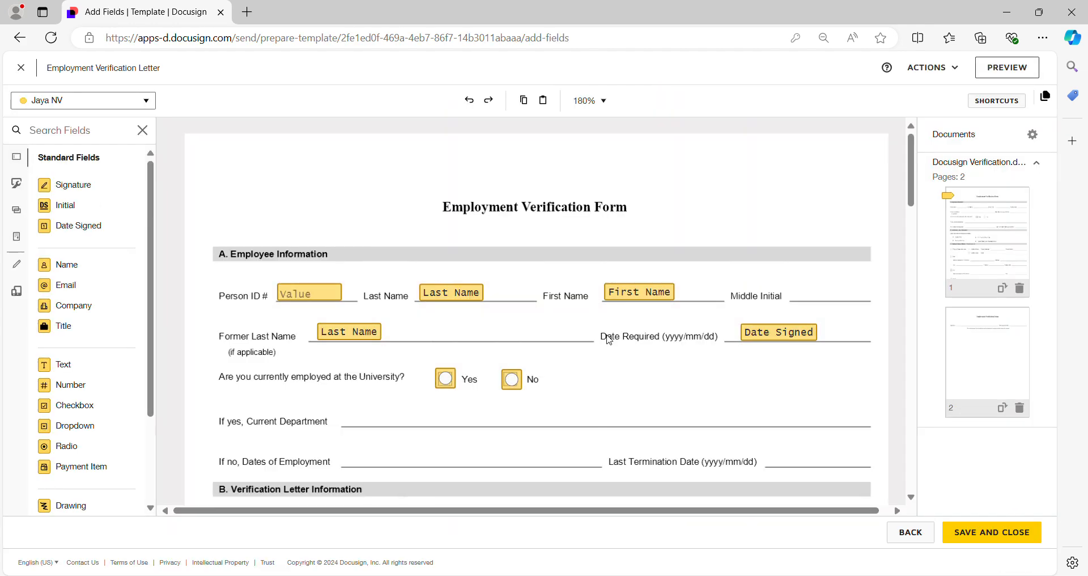
Delete both radio buttons from the Yes and No boxes of the University employment question
left_click(447, 385)
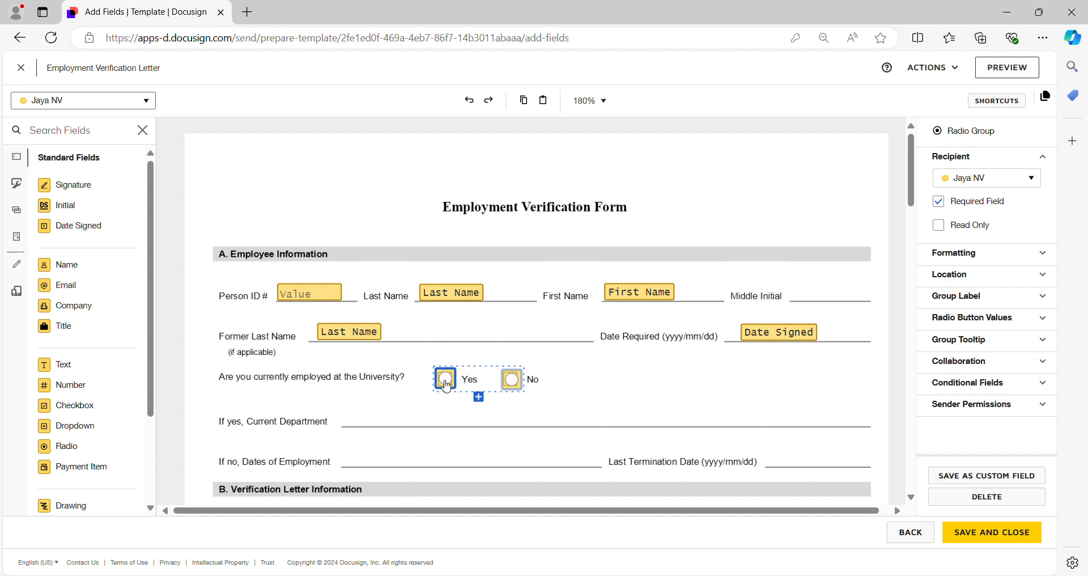
key("Delete")
left_click(516, 381)
key("Delete")
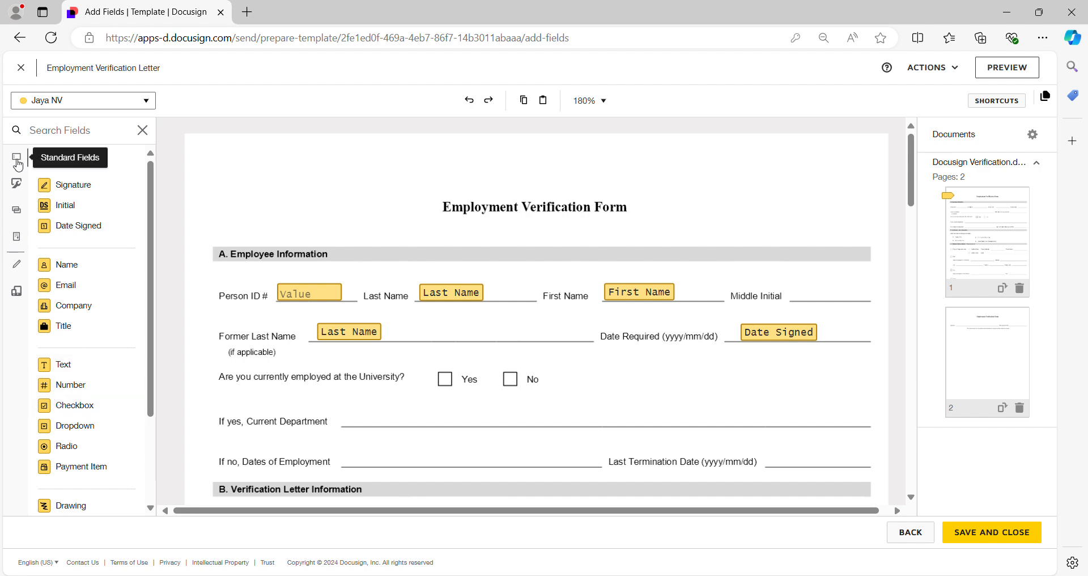
Add a new standard radio group to the University employment question, placing its two buttons over the Yes and No boxes
left_click(24, 186)
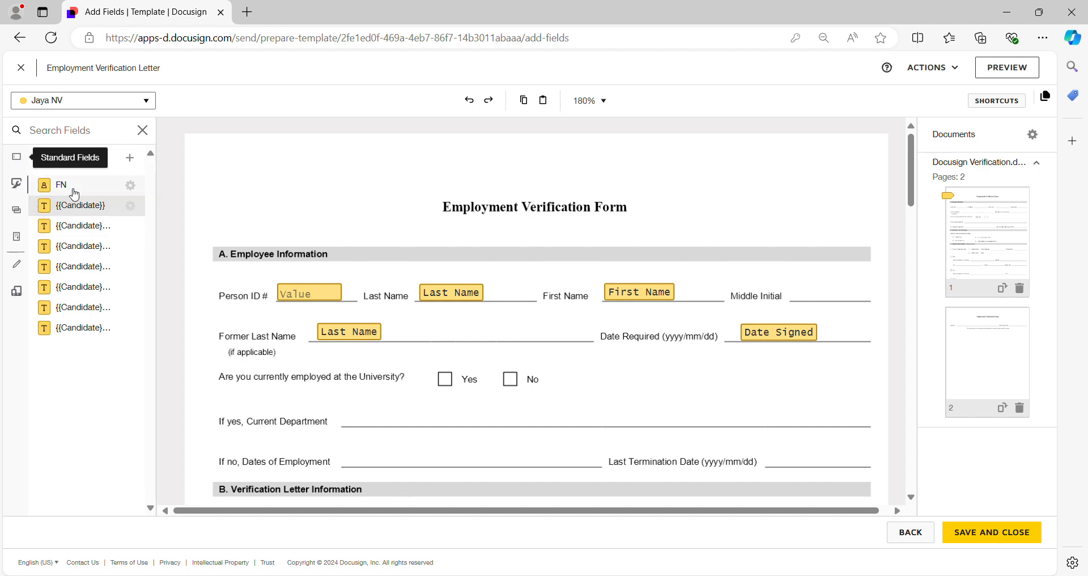
left_click(17, 157)
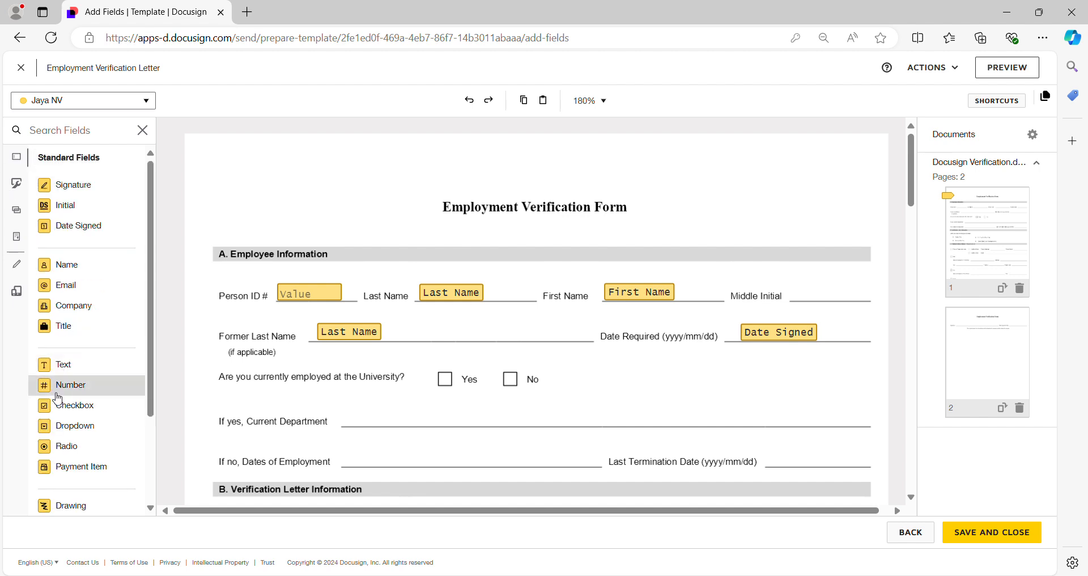
left_click_drag(68, 417, 436, 379)
left_click_drag(67, 446, 512, 379)
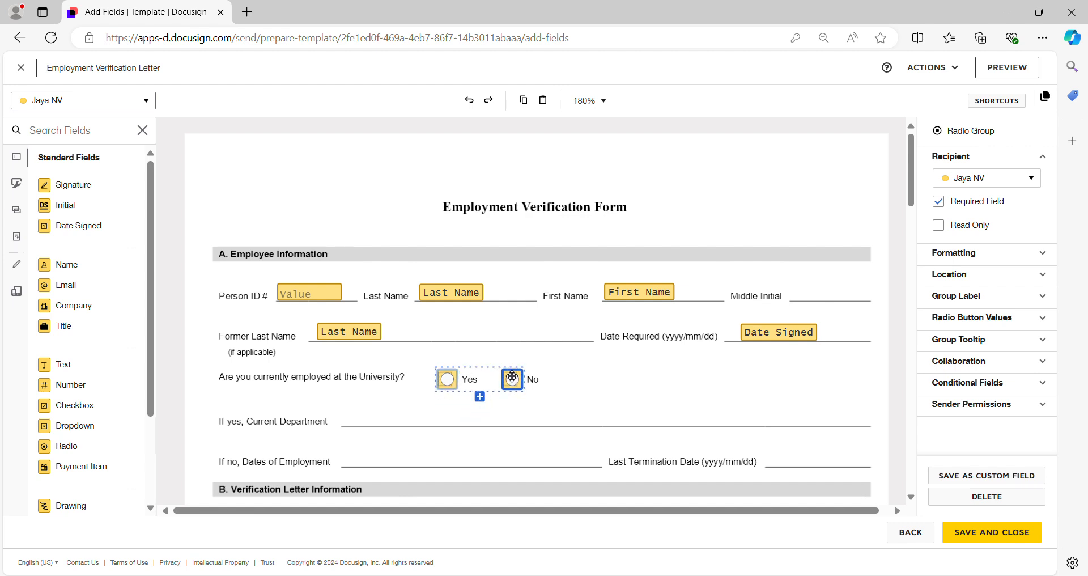
left_click(446, 385)
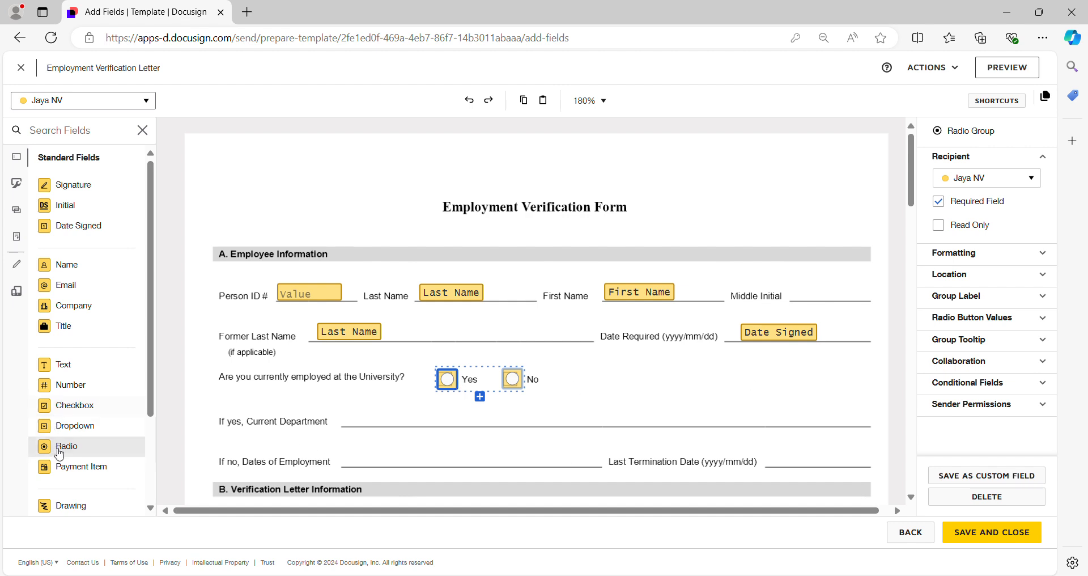
Place a text field on the Current Department line and widen it to cover about half the line
left_click_drag(61, 370, 347, 414)
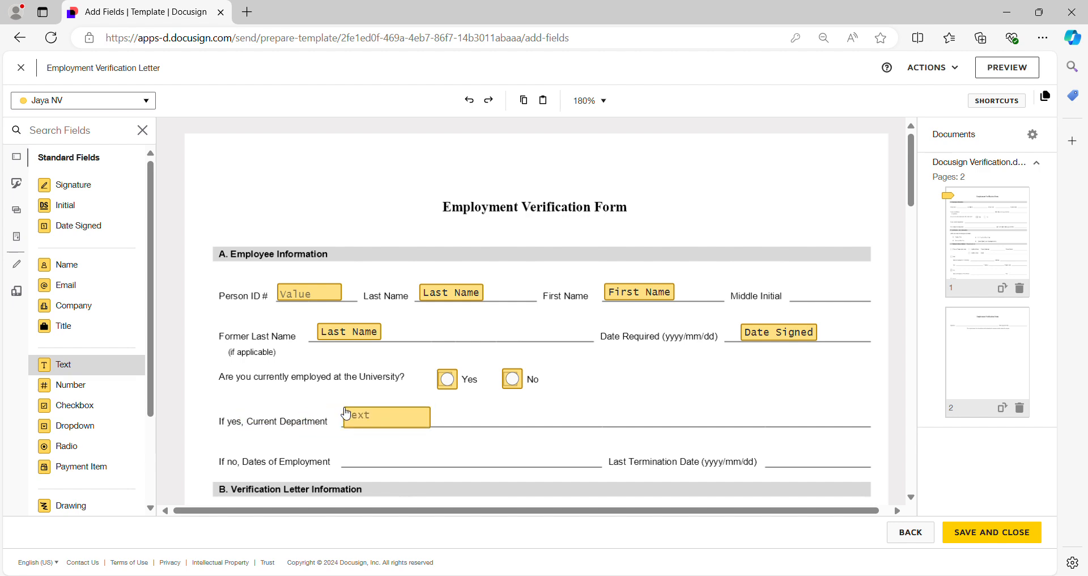
left_click_drag(431, 427, 582, 426)
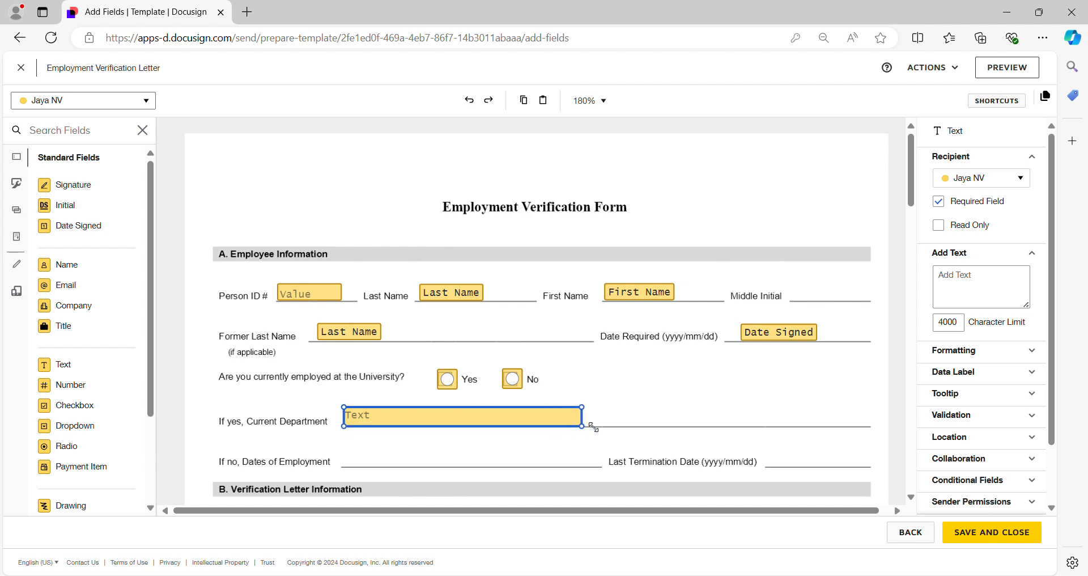
Label the new radio group Employment Status
left_click(448, 379)
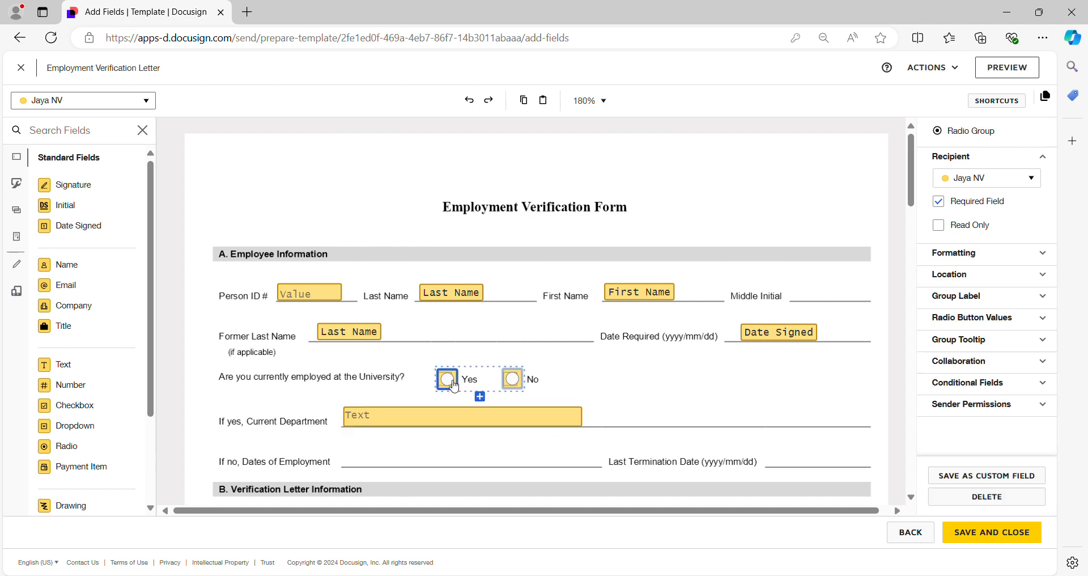
left_click(969, 297)
left_click(983, 327)
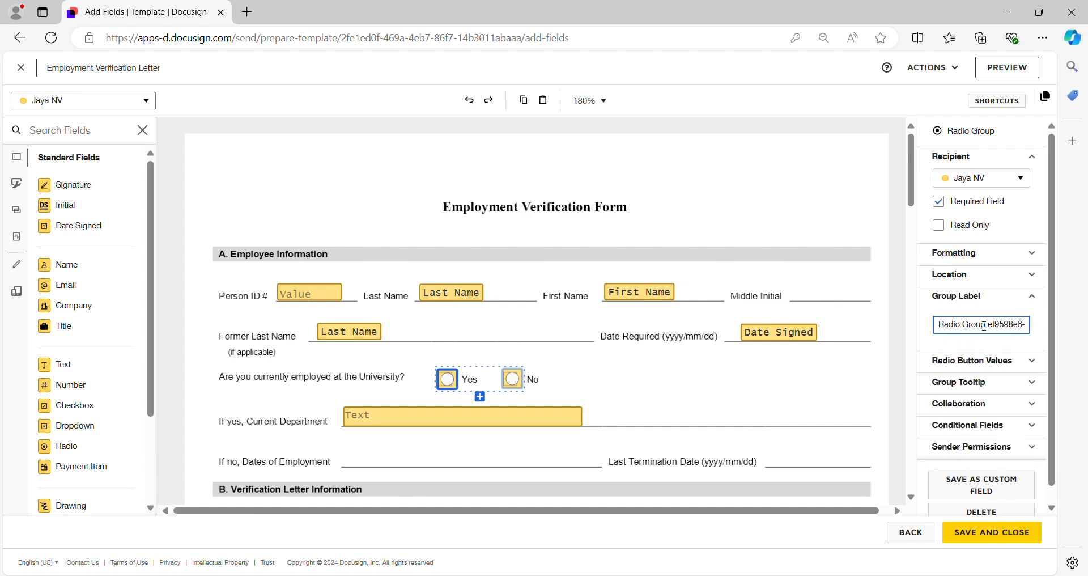
key("ctrl+a")
key("BackSpace")
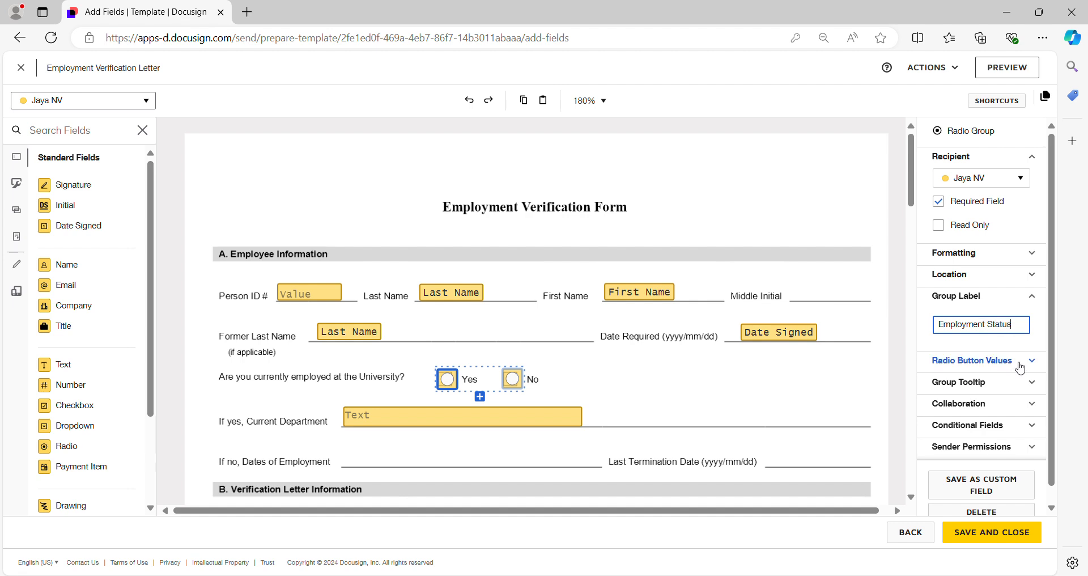
Set the radio button values to Yes for the first button and No for the second
left_click(999, 359)
double_click(989, 384)
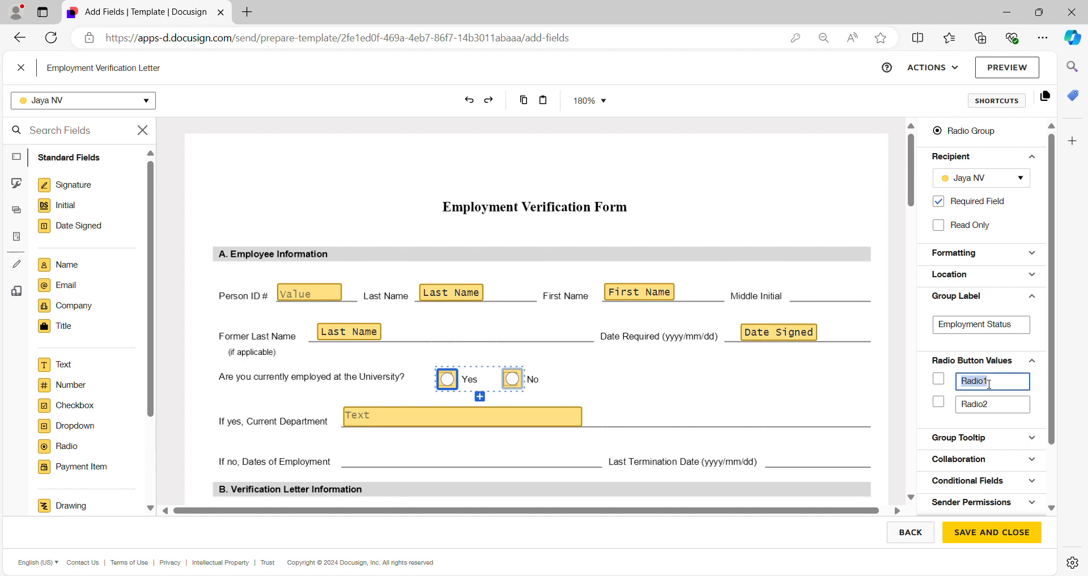
type("Yes")
double_click(996, 405)
type("N")
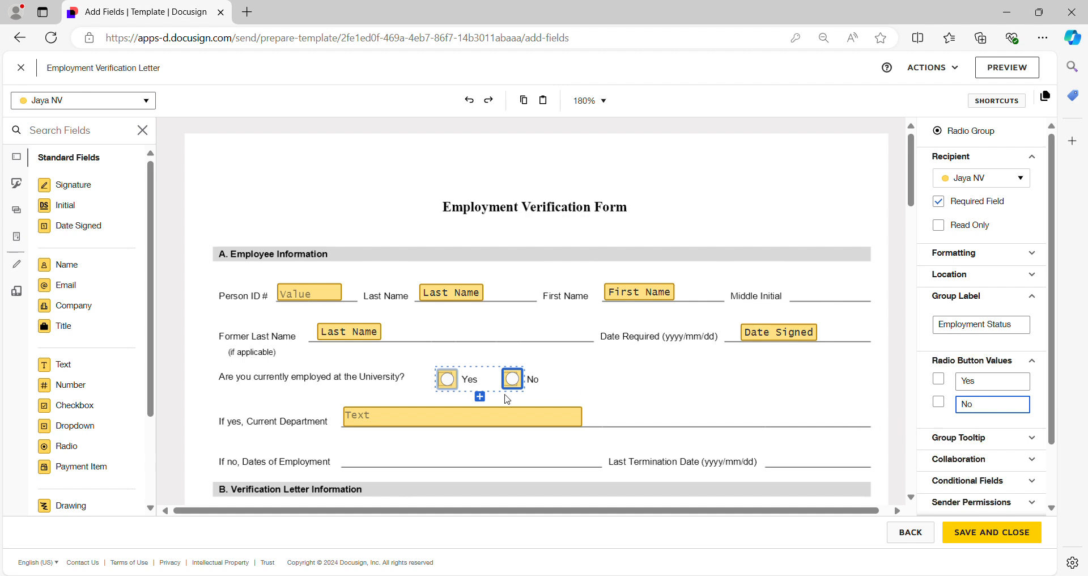
type("o")
Create a conditional rule on the Employment Status radio group that shows the Current Department text field when the value is Yes
left_click(449, 385)
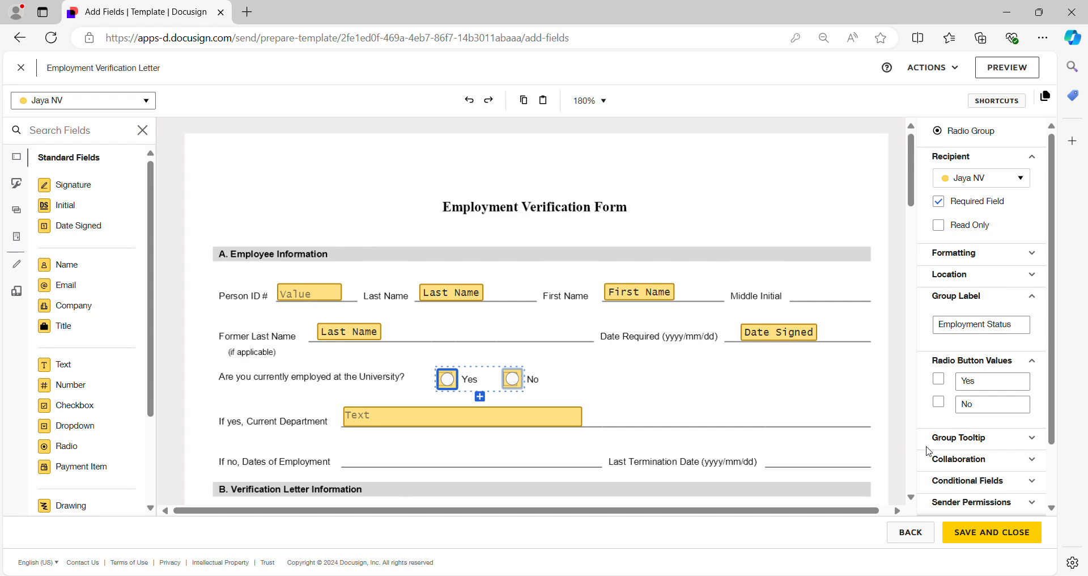
left_click(986, 482)
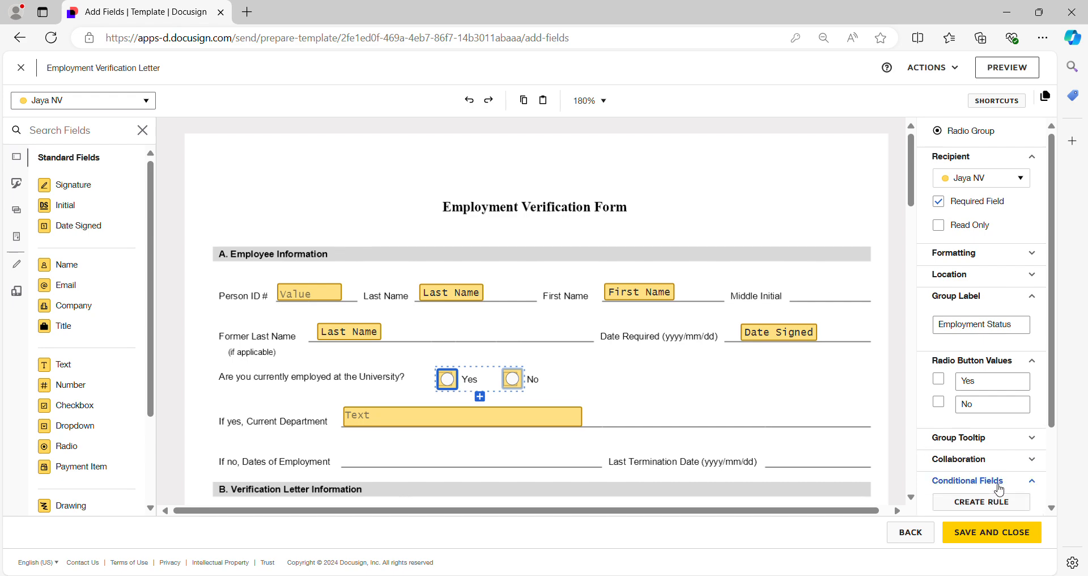
left_click(983, 502)
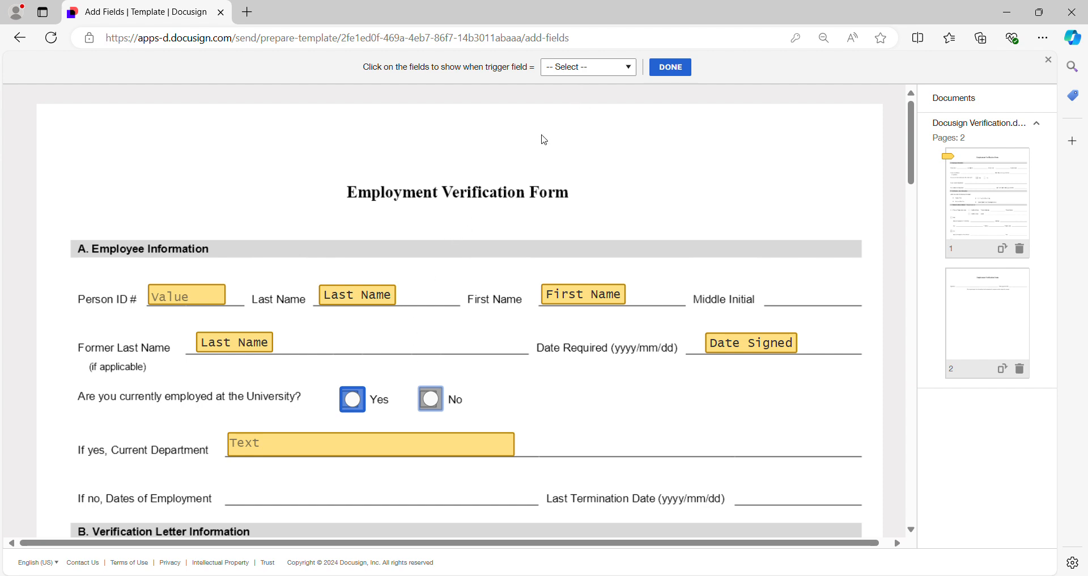
left_click(600, 68)
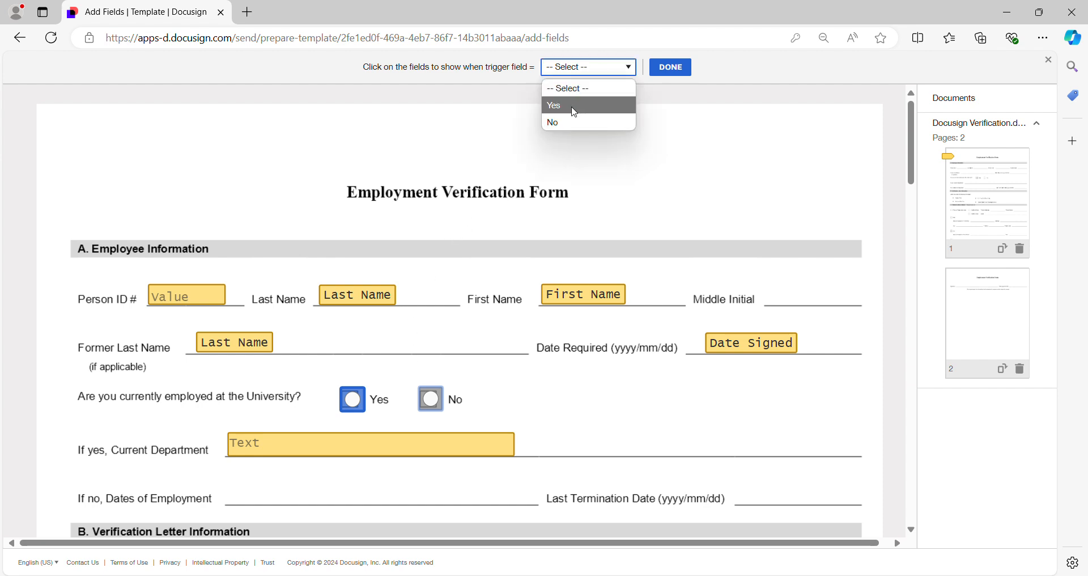
left_click(574, 108)
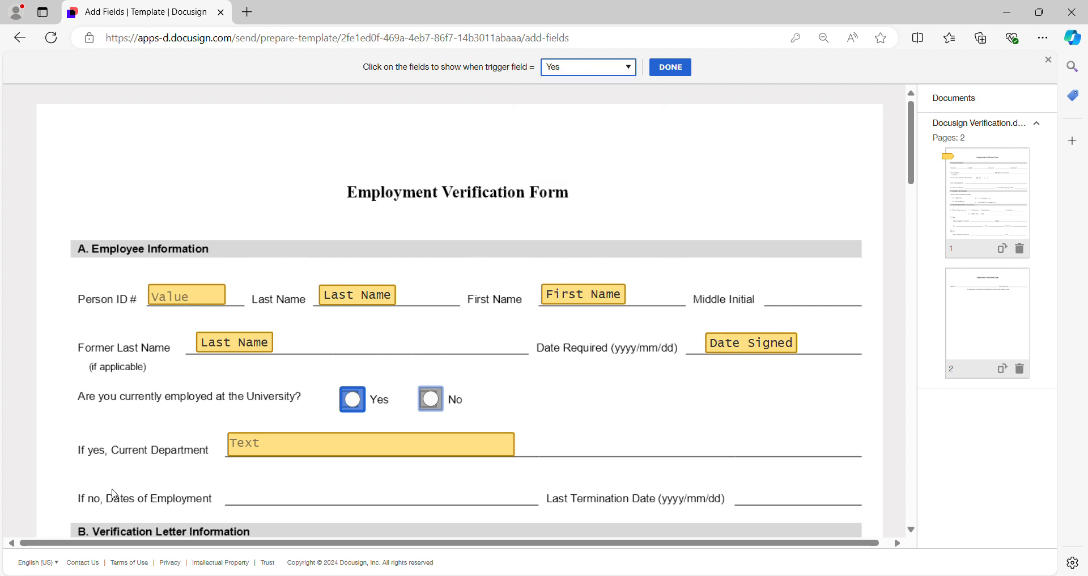
left_click(268, 452)
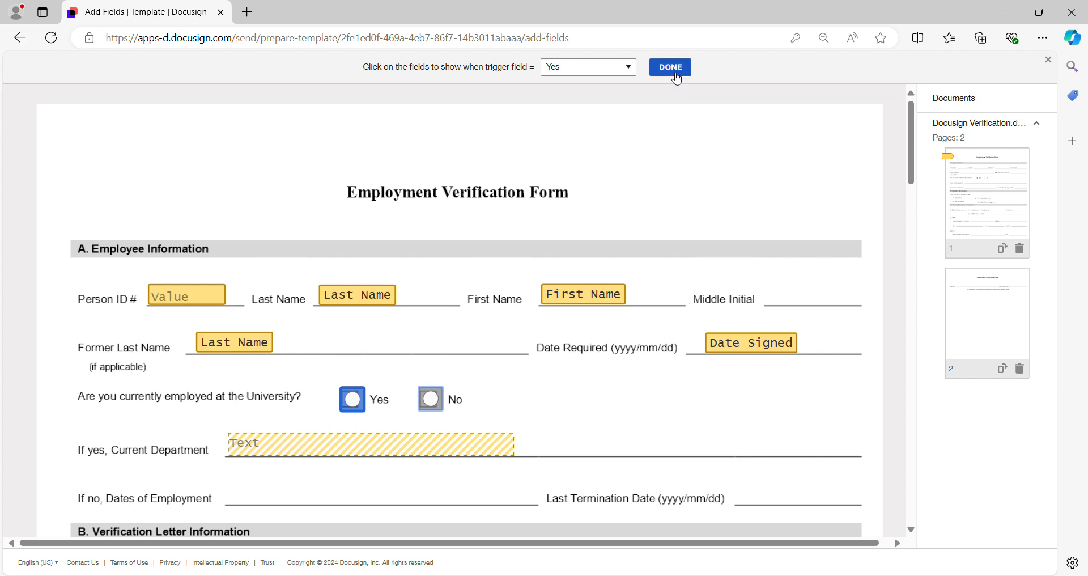
left_click(671, 67)
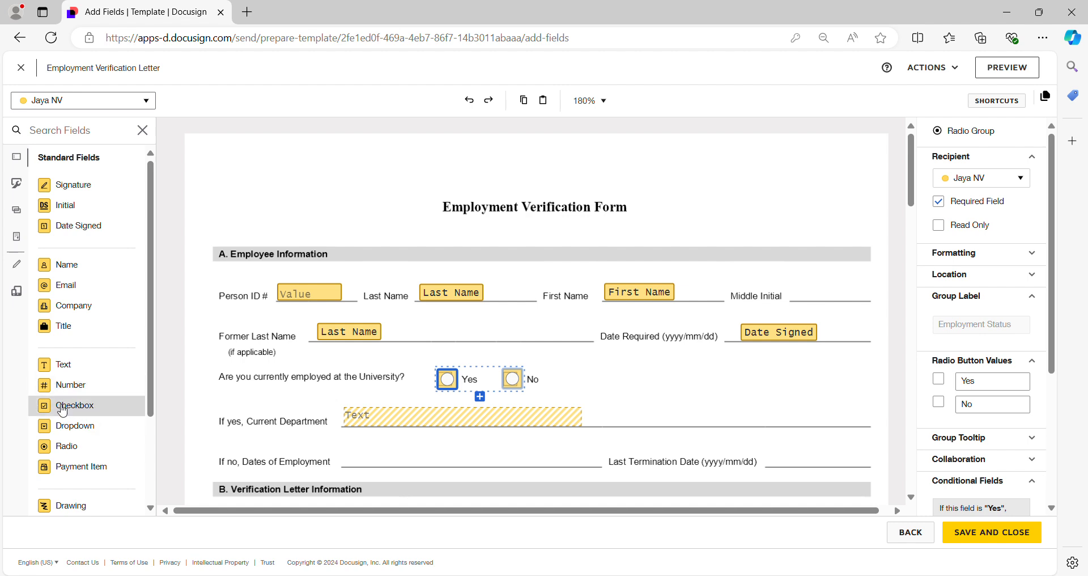
Place a text field on the Dates of Employment line and widen it to match the Current Department field
left_click_drag(61, 365, 372, 458)
key("Delete")
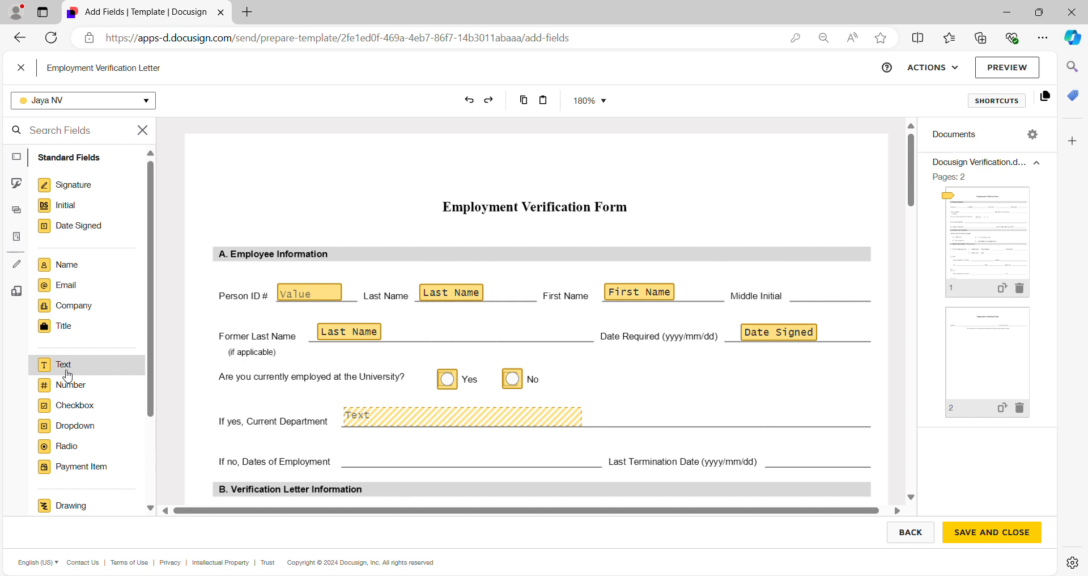
left_click_drag(60, 371, 345, 451)
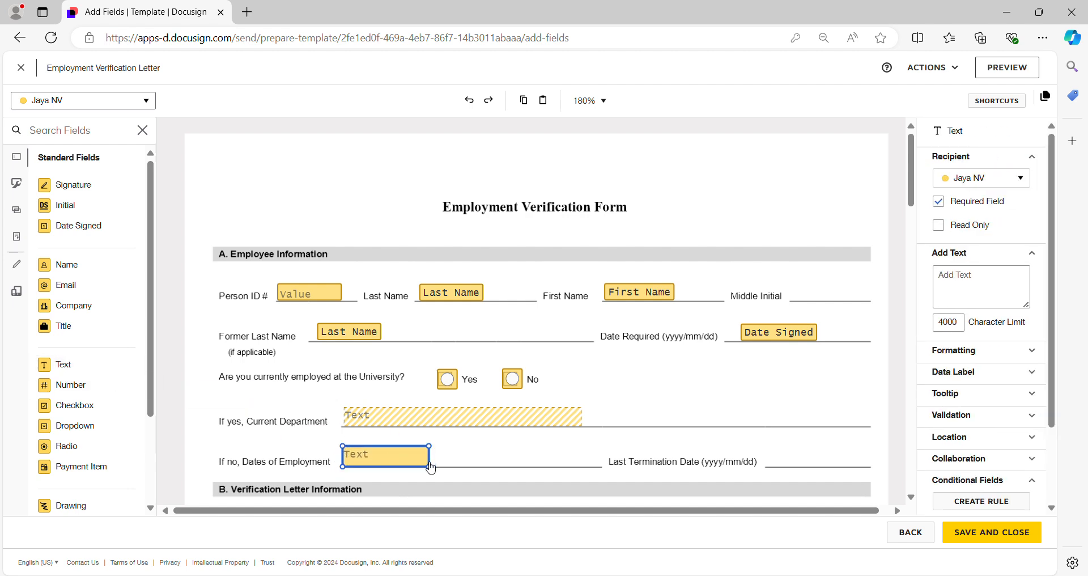
left_click_drag(429, 465, 581, 465)
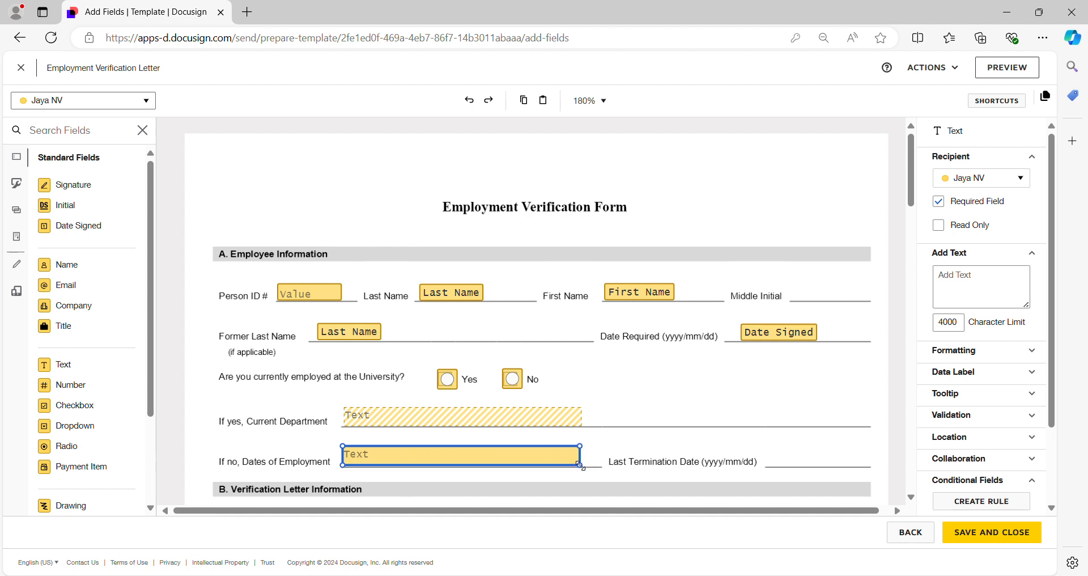
Place a Date Signed field on the Last Termination Date line
left_click(783, 461)
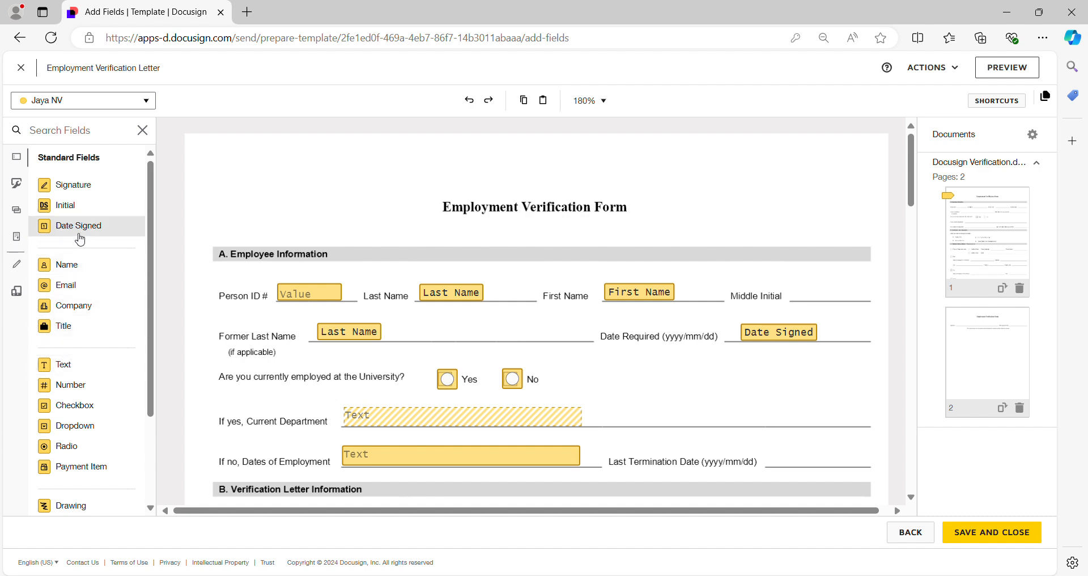
left_click_drag(80, 225, 815, 478)
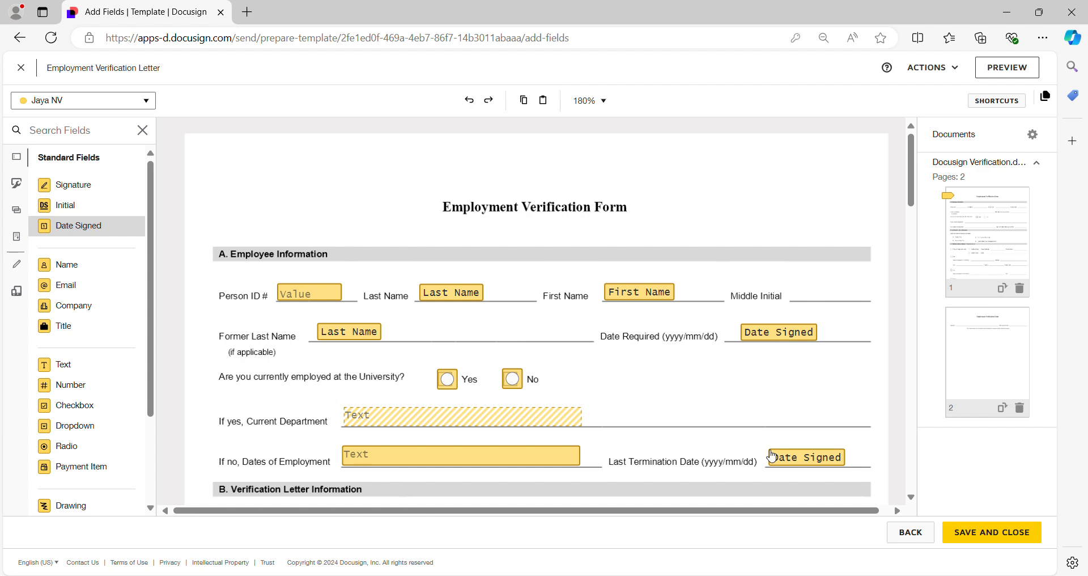
left_click_drag(772, 455, 770, 457)
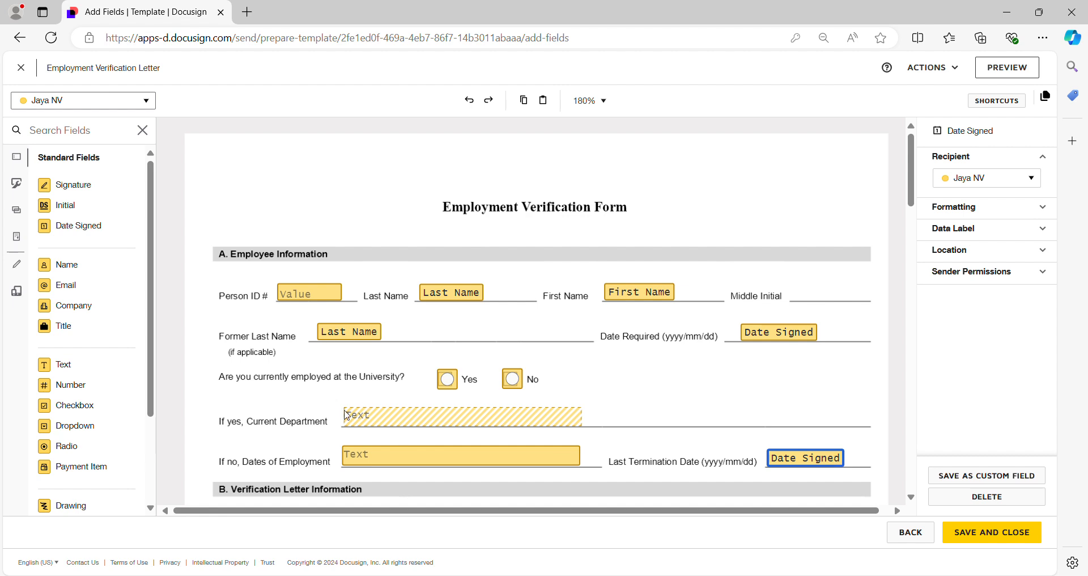
Start a second conditional rule on the Employment Status radio group with No as the trigger value
scroll(51, 429, "down", 2)
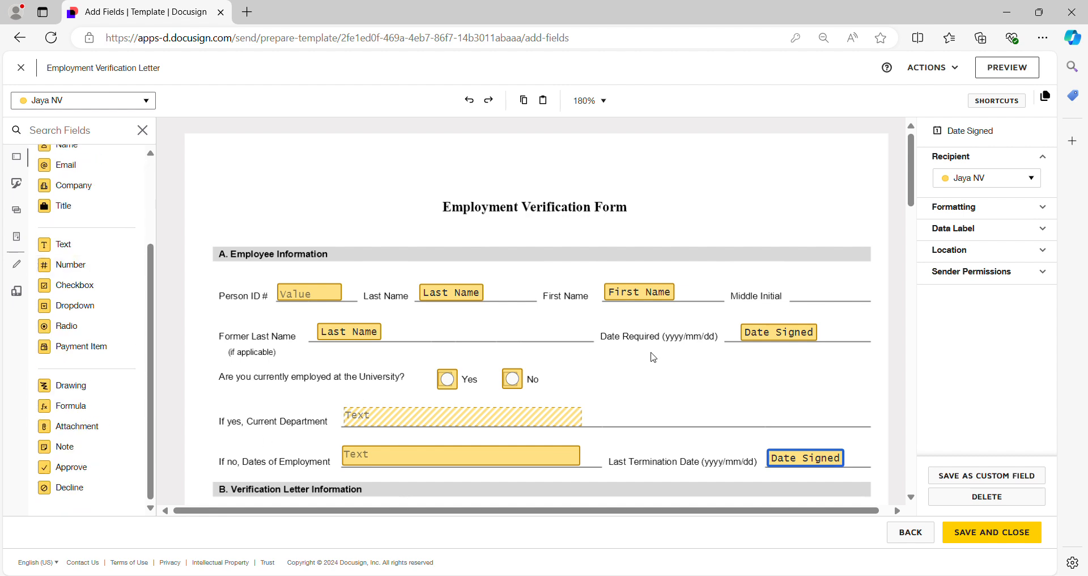
left_click(413, 457)
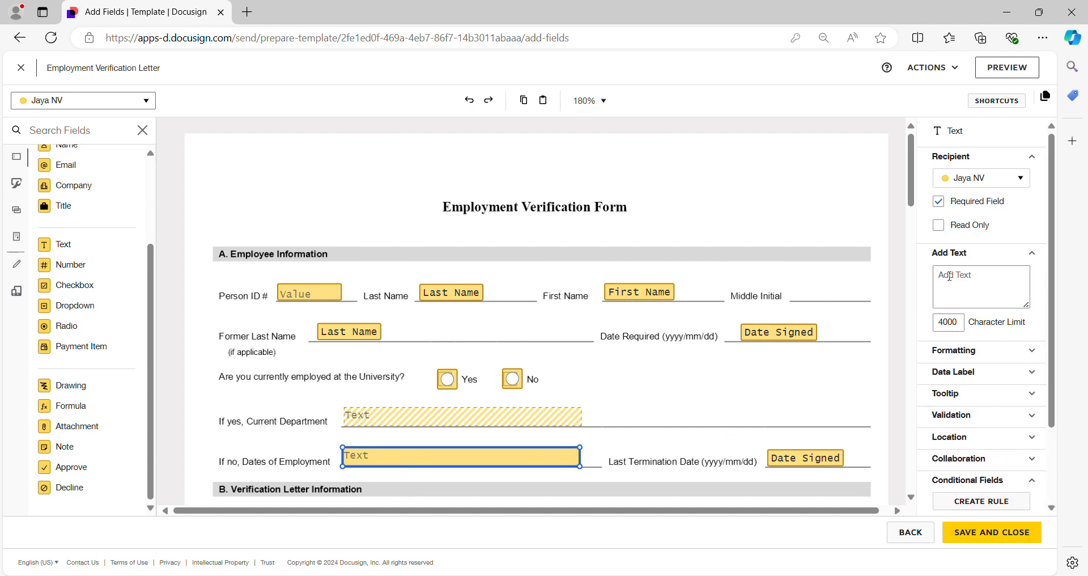
left_click(504, 380)
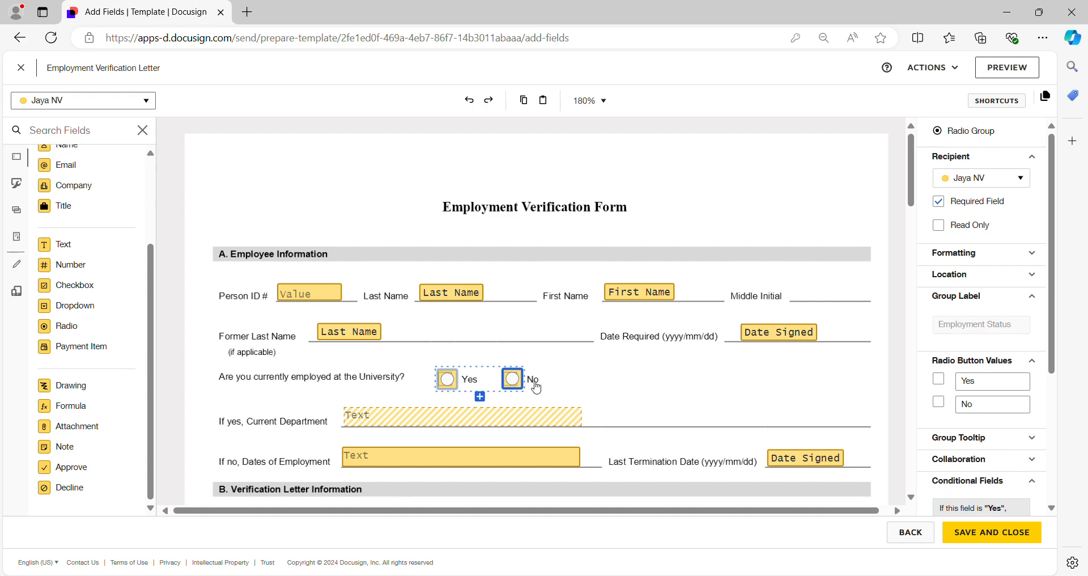
scroll(984, 397, "down", 4)
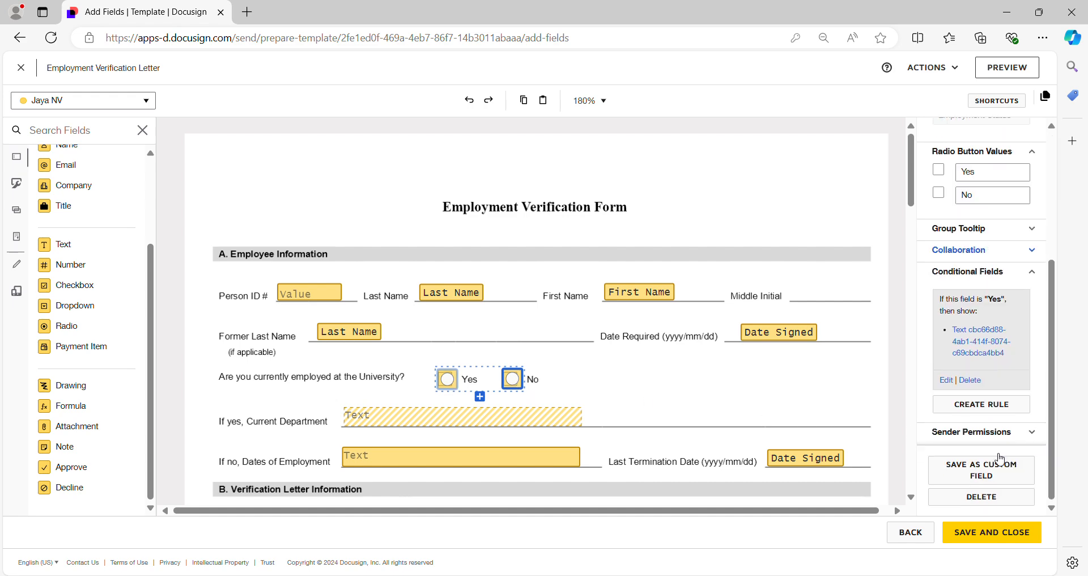
left_click(981, 404)
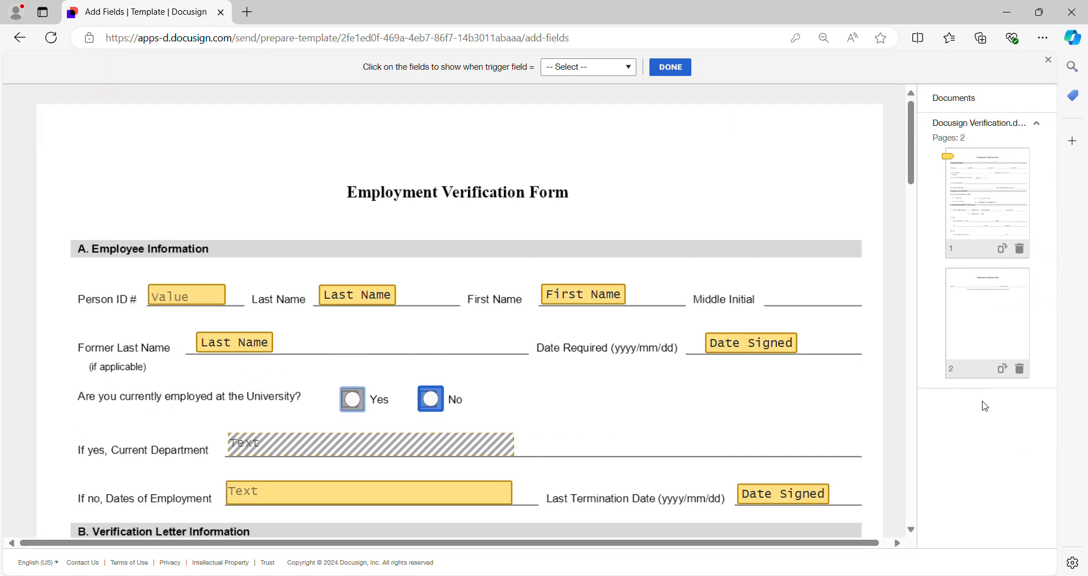
scroll(544, 255, "down", 3)
scroll(539, 270, "up", 2)
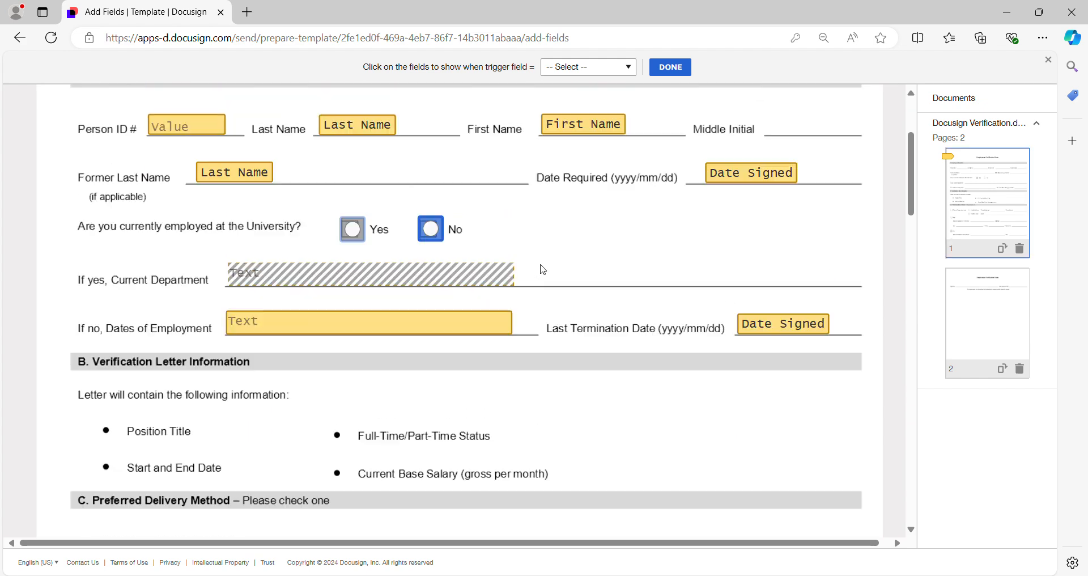
scroll(538, 216, "up", 1)
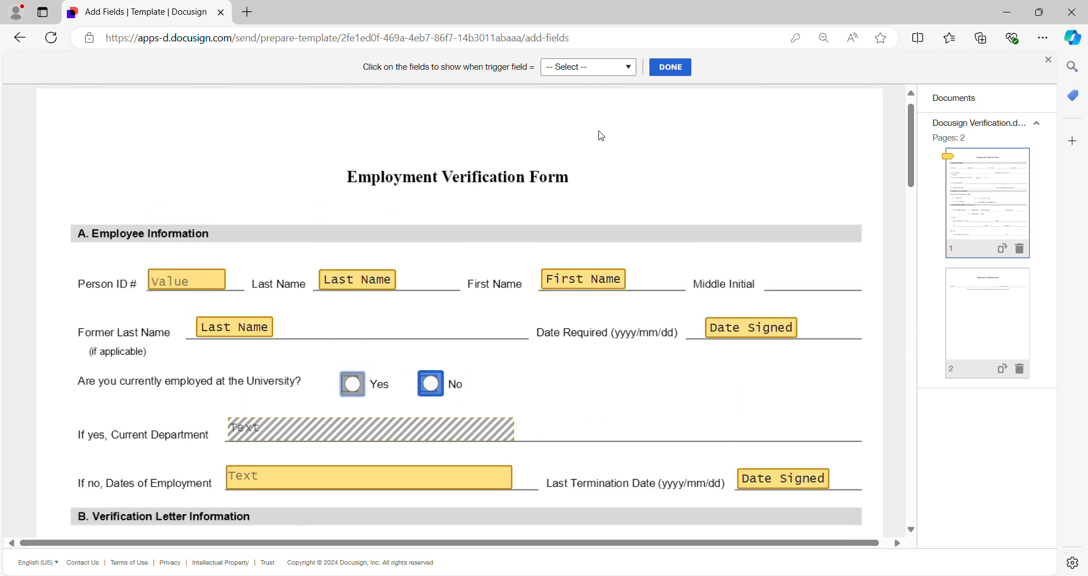
left_click(625, 70)
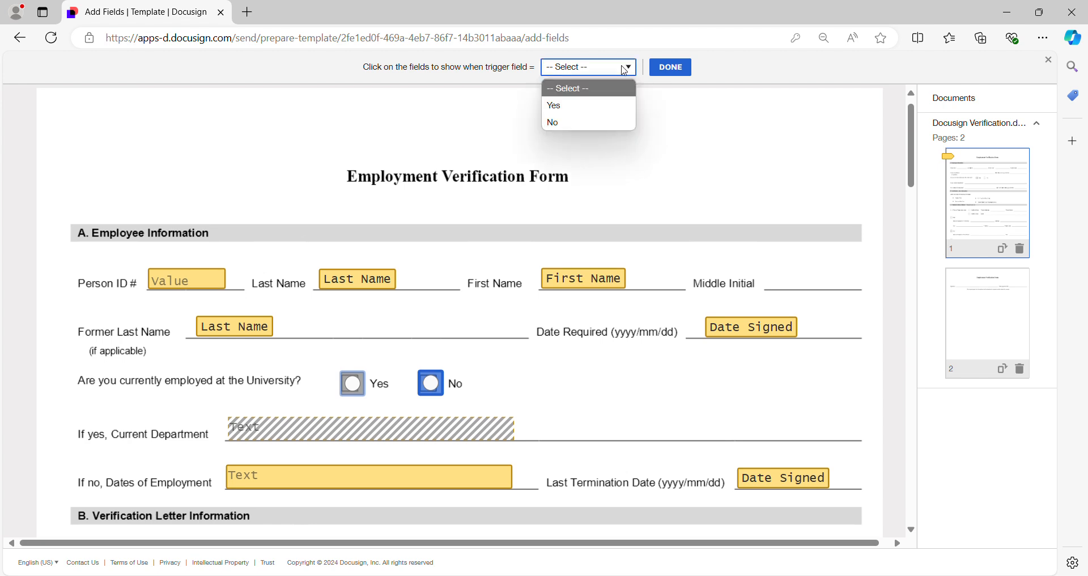
left_click(590, 122)
scroll(575, 225, "down", 2)
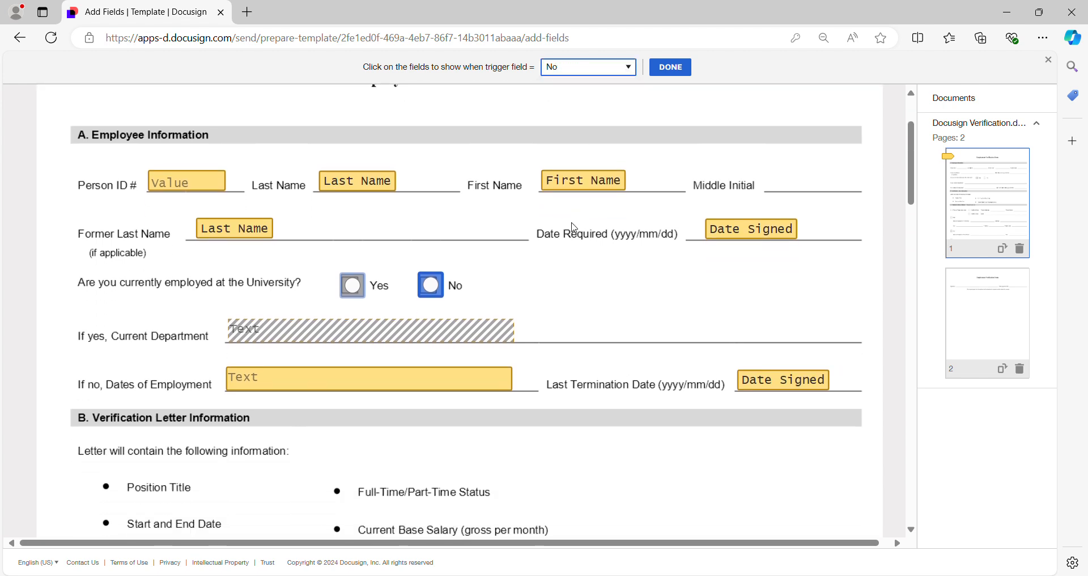
Set the Dates of Employment text field and the Last Termination Date field as the fields shown for No, and finish the rule
left_click(304, 385)
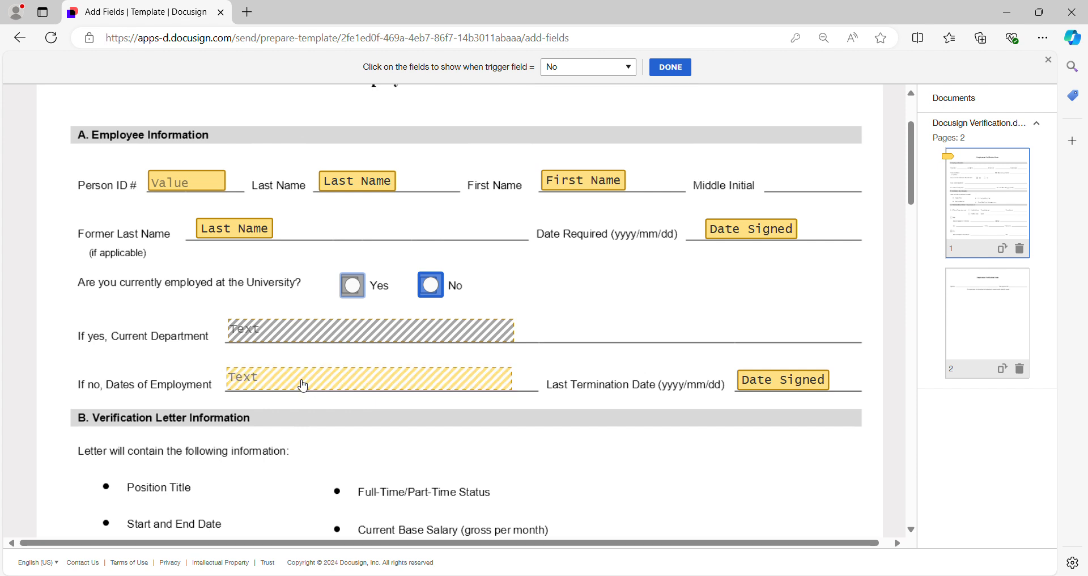
left_click(763, 384)
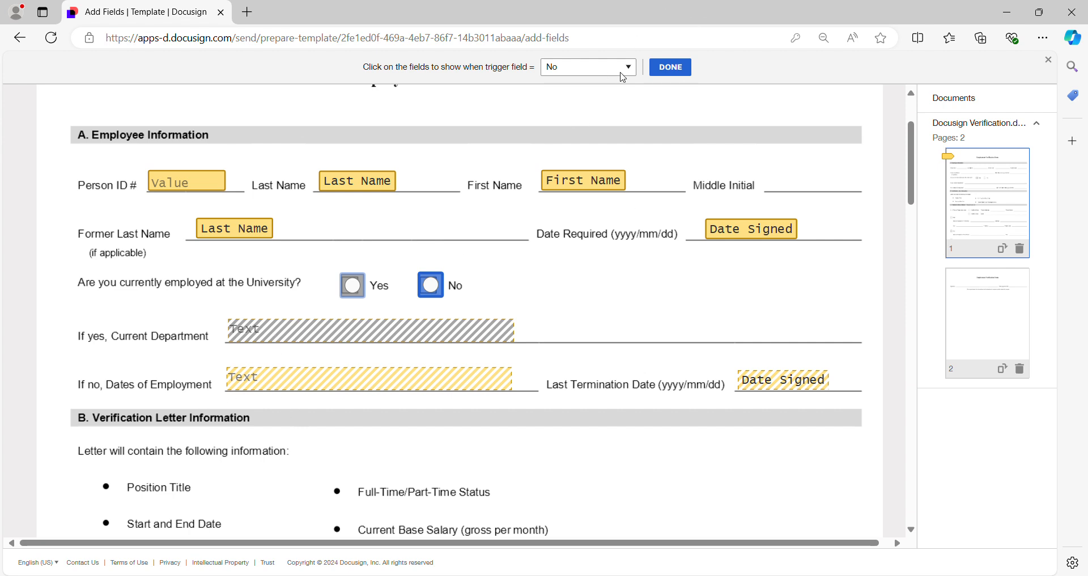
scroll(226, 403, "right", 1)
scroll(227, 403, "down", 1)
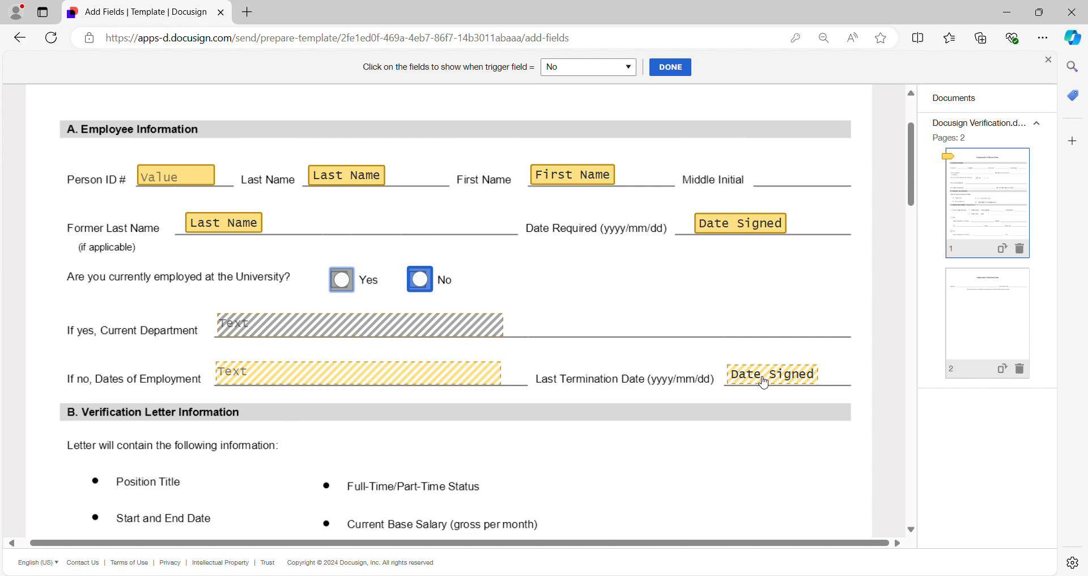
left_click(674, 73)
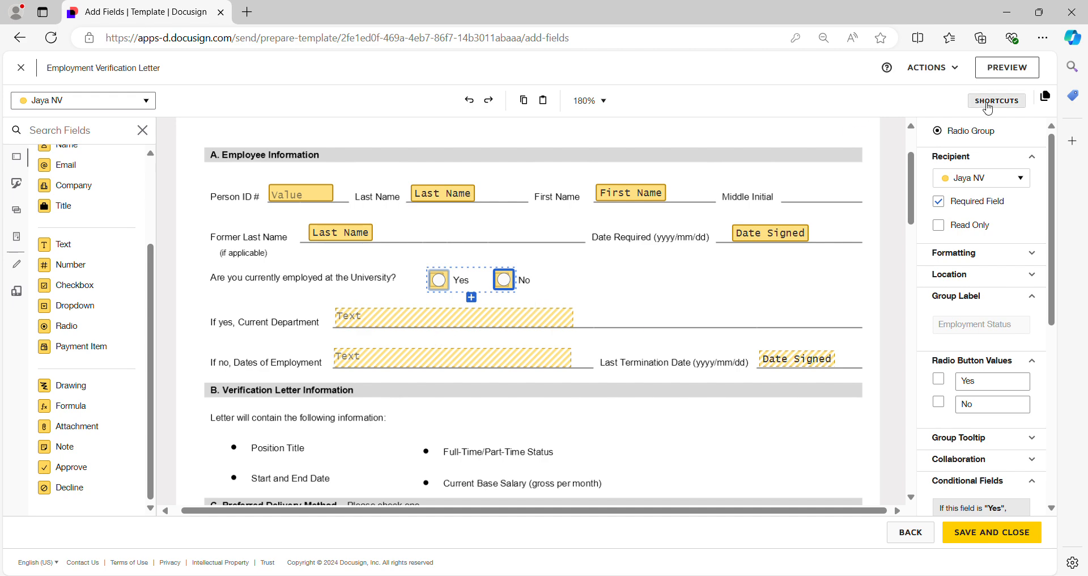
Preview the template as the first recipient, inspect the Person ID, Last Name and First Name fields, and close the preview
left_click(1002, 69)
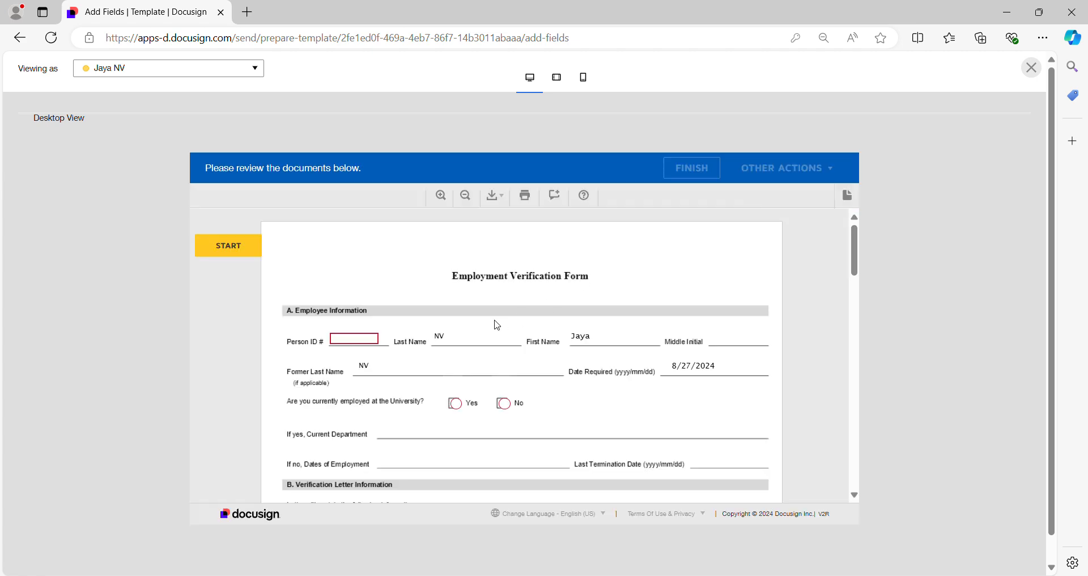
scroll(470, 366, "down", 1)
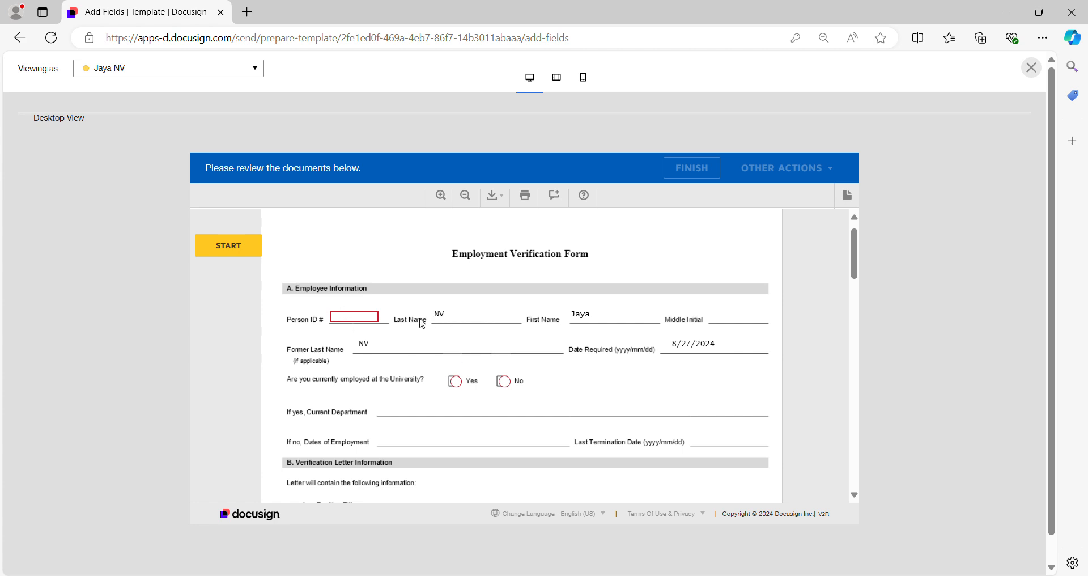
left_click(338, 316)
left_click_drag(433, 315, 460, 317)
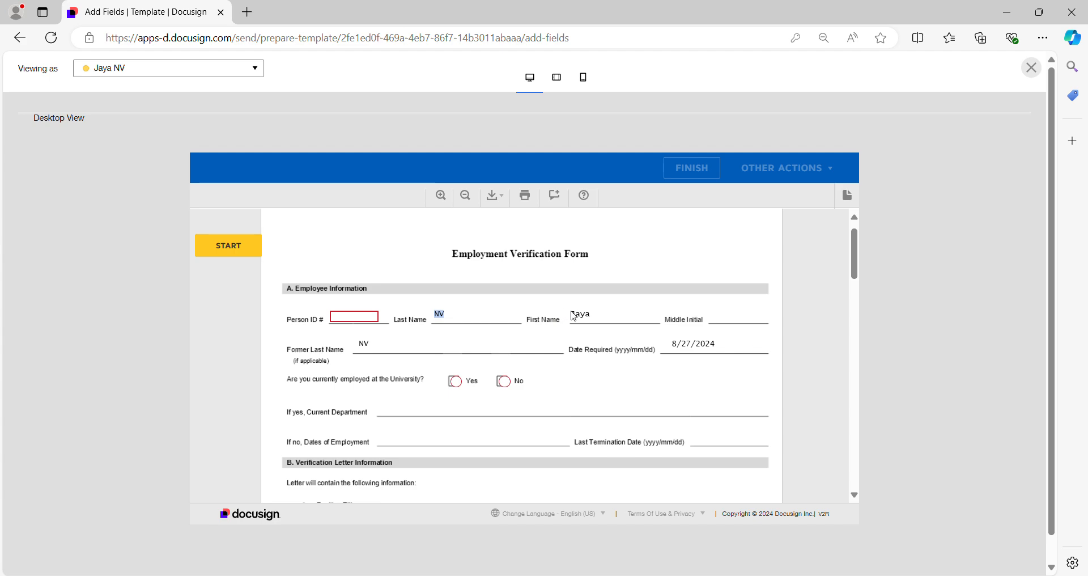
left_click_drag(574, 311, 626, 316)
left_click(1031, 68)
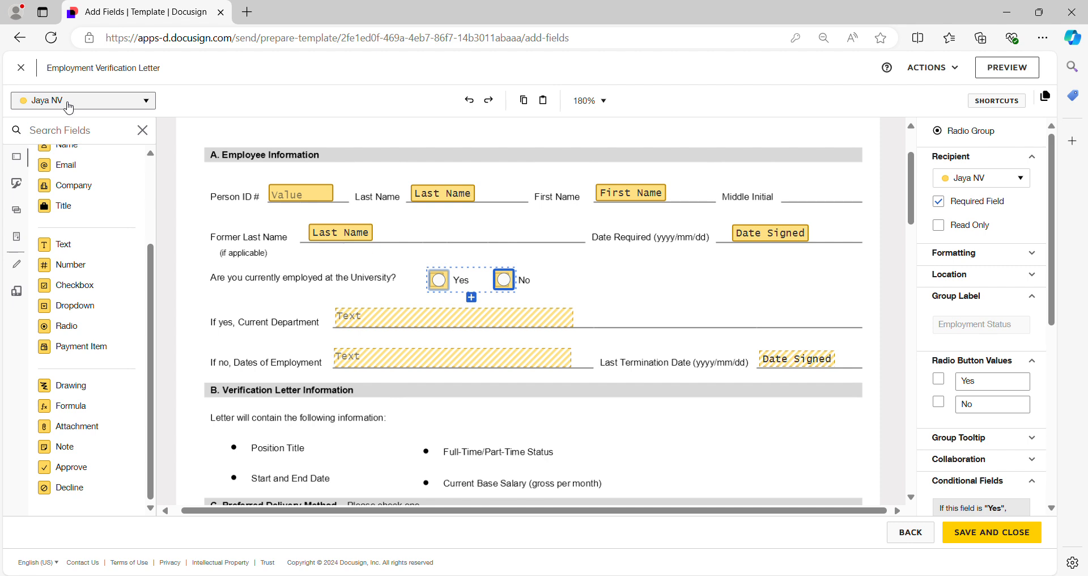
Replace the field on the Last Name line beside Person ID with a Name field assigned to the second, blue-coded recipient
left_click(87, 103)
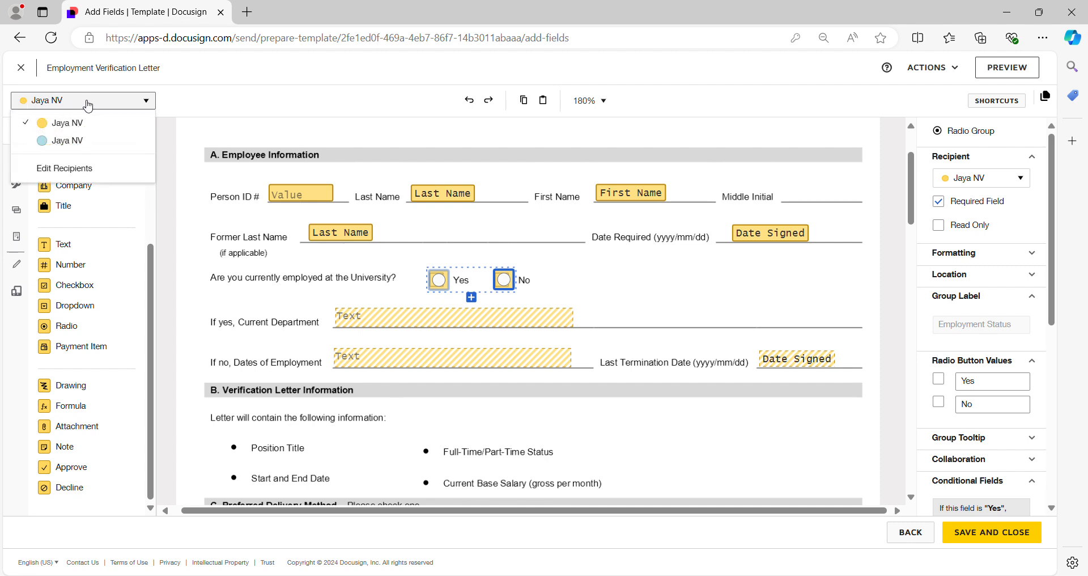
left_click(76, 146)
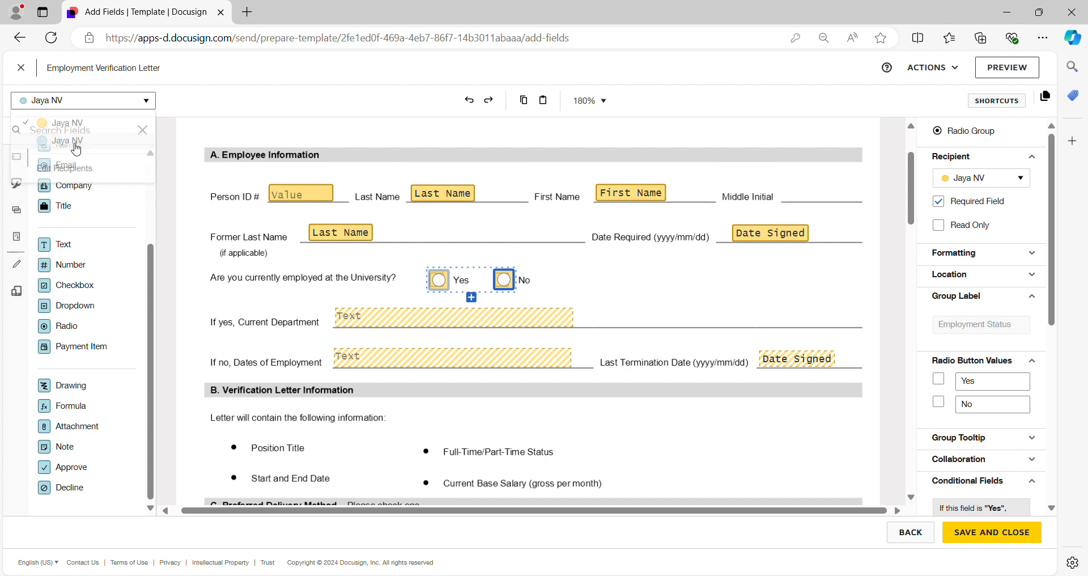
left_click(458, 200)
key("Delete")
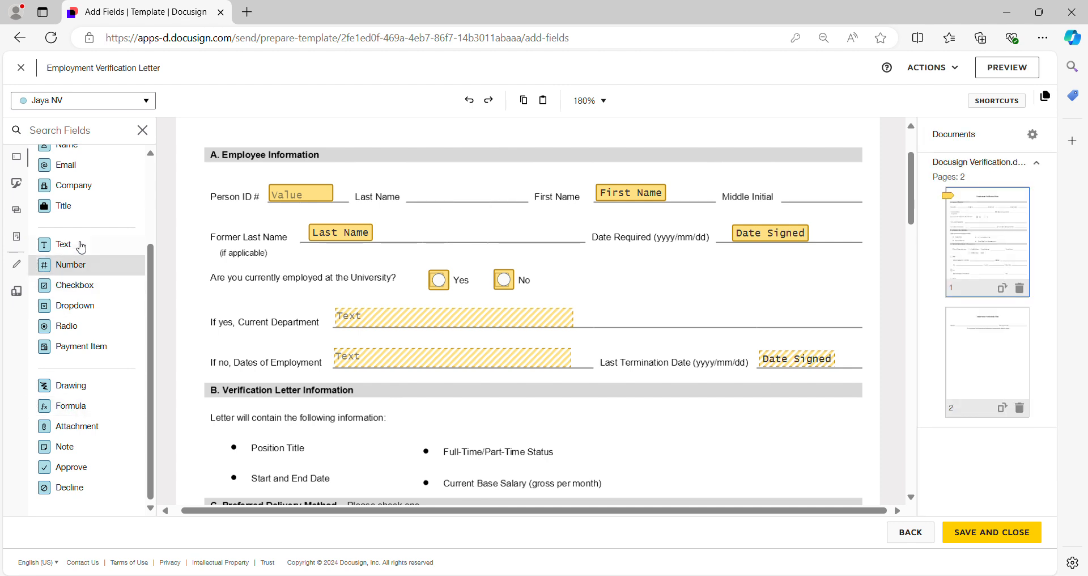
scroll(62, 204, "up", 2)
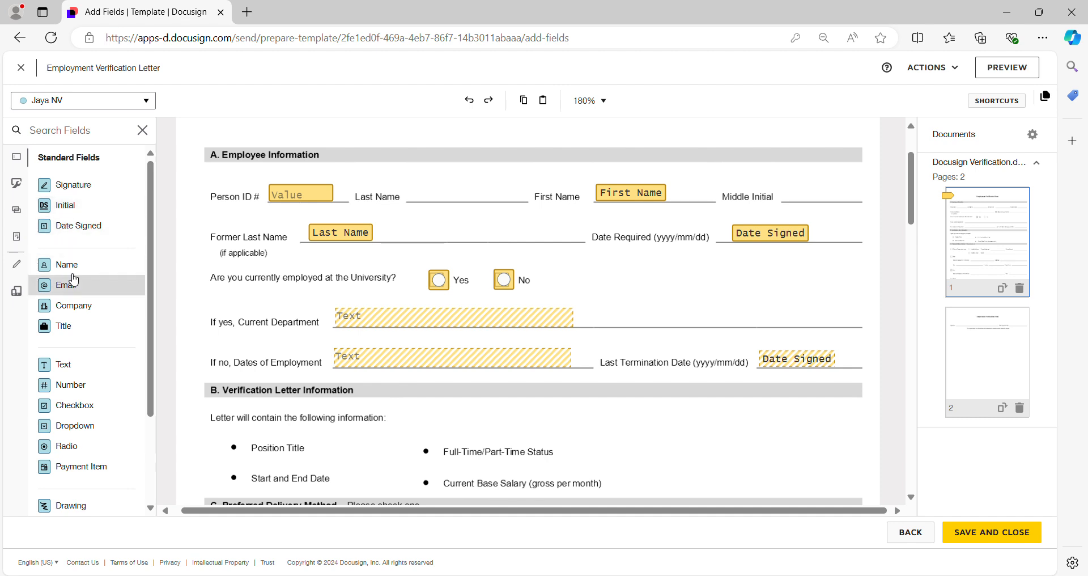
left_click_drag(89, 270, 415, 193)
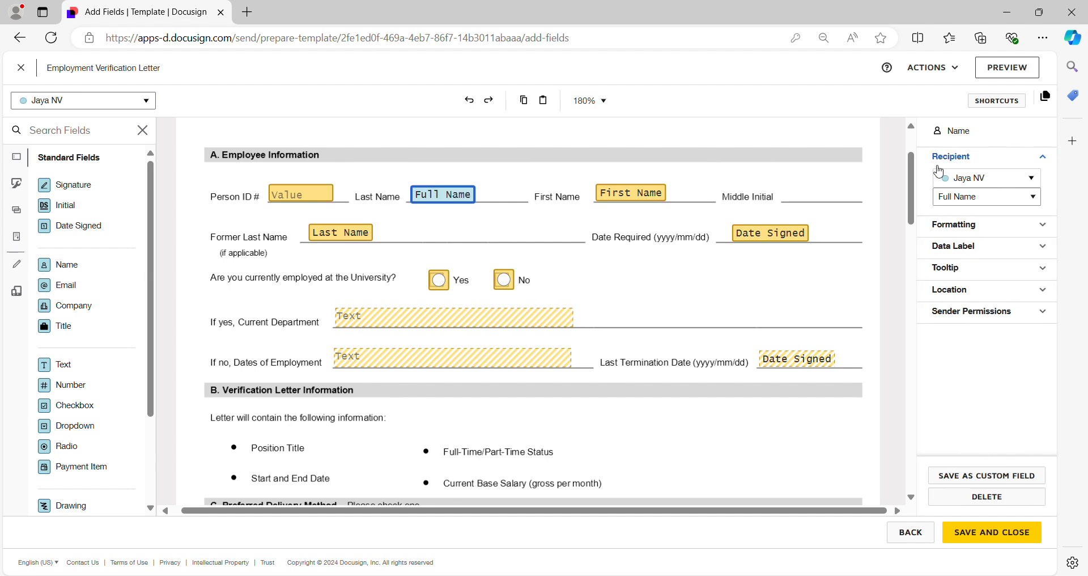
Set the blue-coded Name field beside Person ID to Last Name, preview the template as that recipient, and close the preview
left_click(993, 198)
left_click(971, 251)
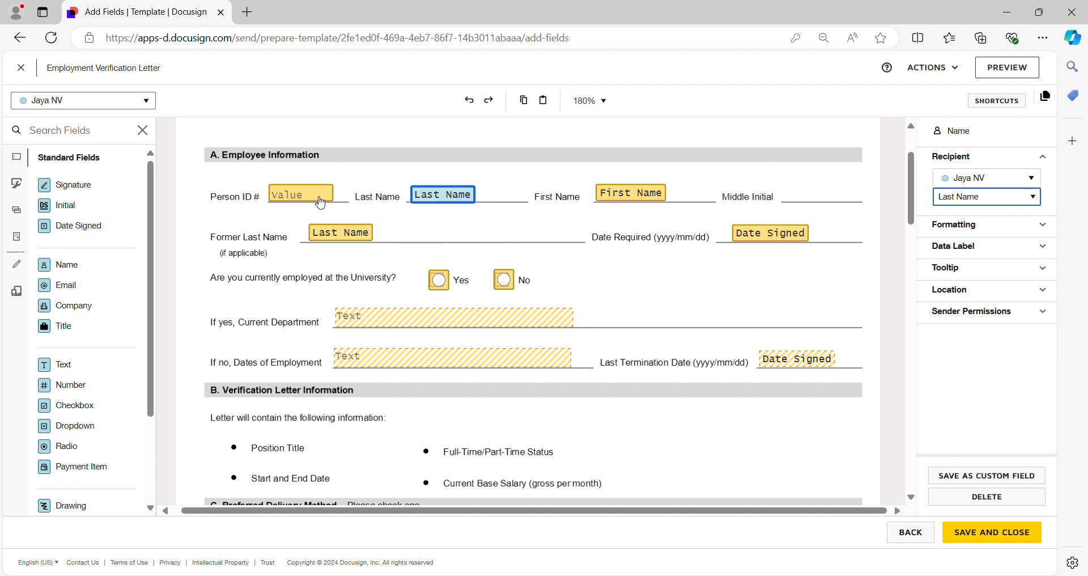
left_click(1007, 68)
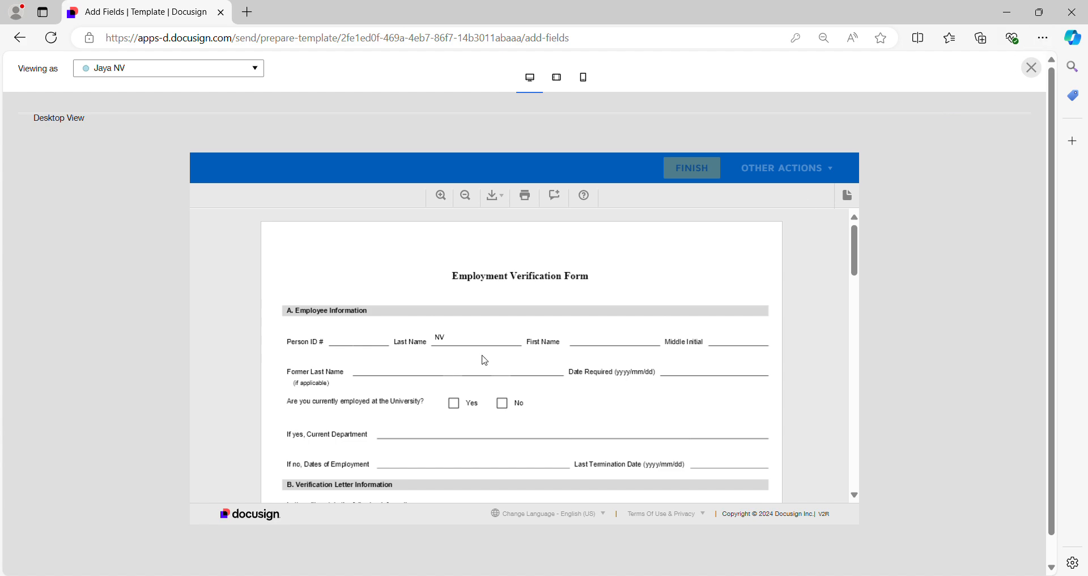
left_click(1031, 67)
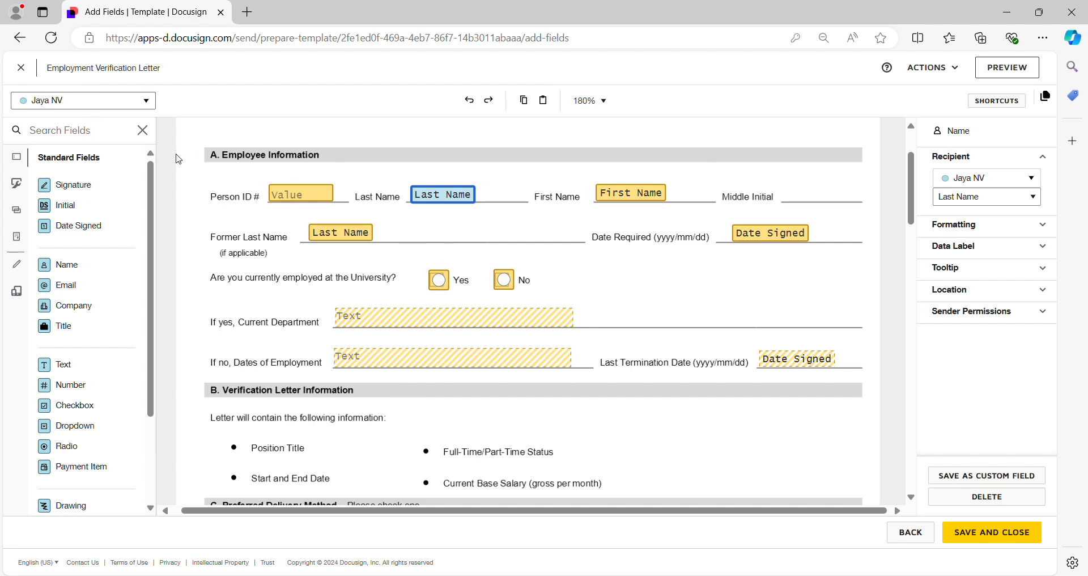
Replace the blue-coded field on the Last Name line with a Name field for the first, yellow-coded recipient, set to Last Name
left_click(128, 100)
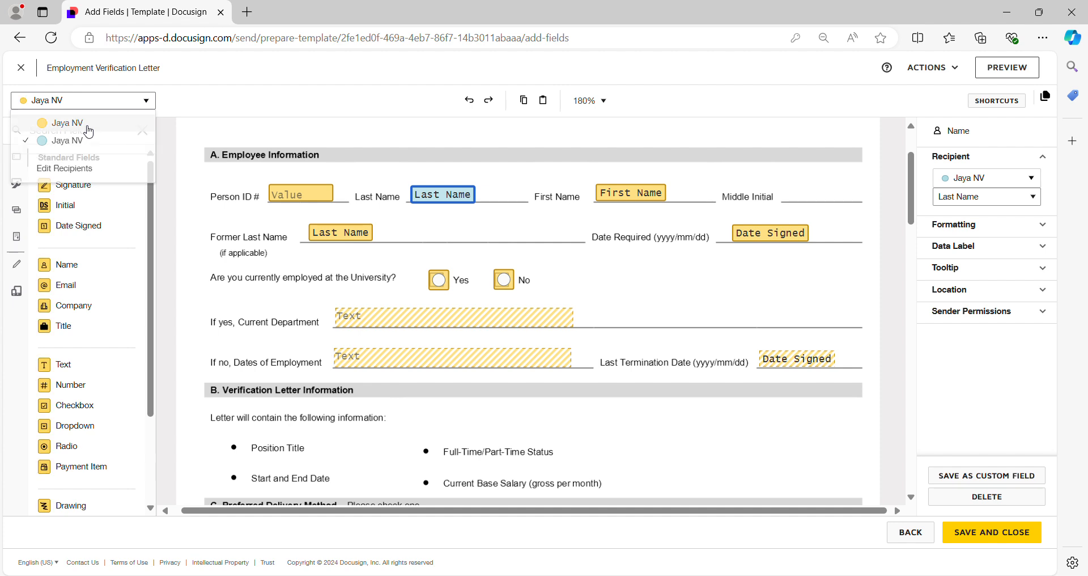
left_click(88, 132)
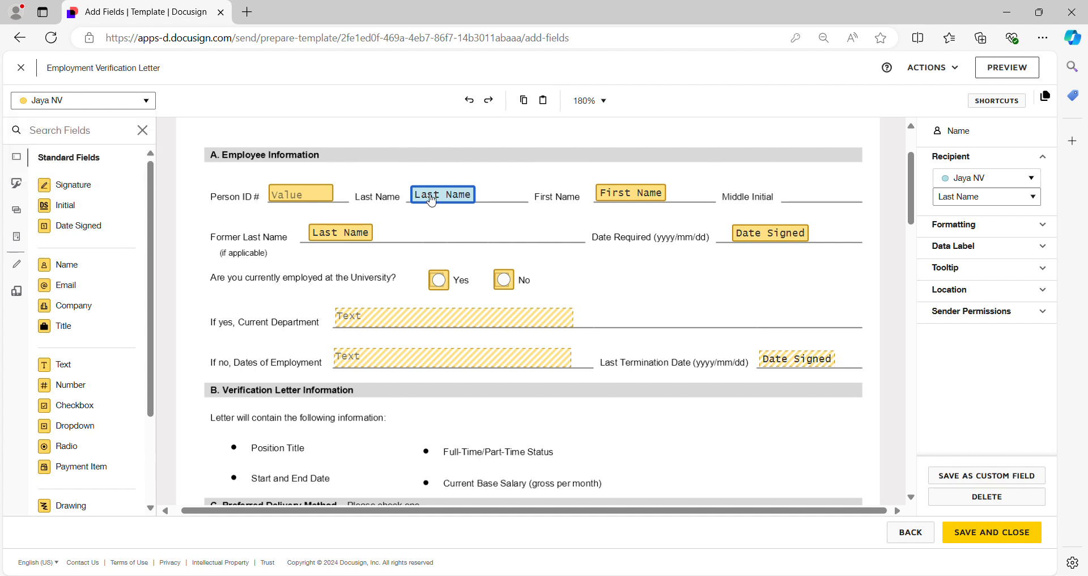
key("Delete")
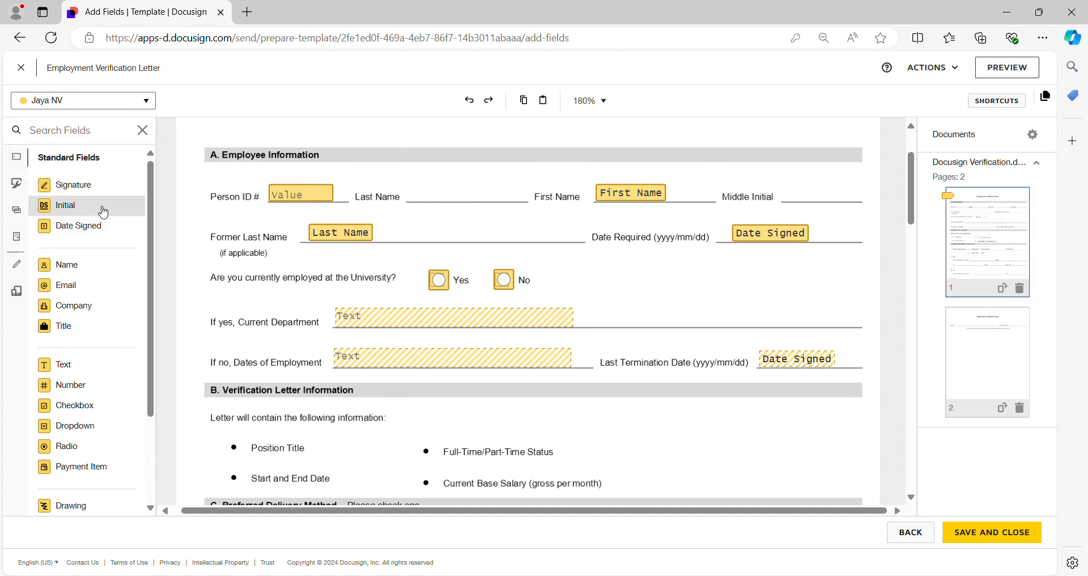
left_click_drag(67, 266, 414, 189)
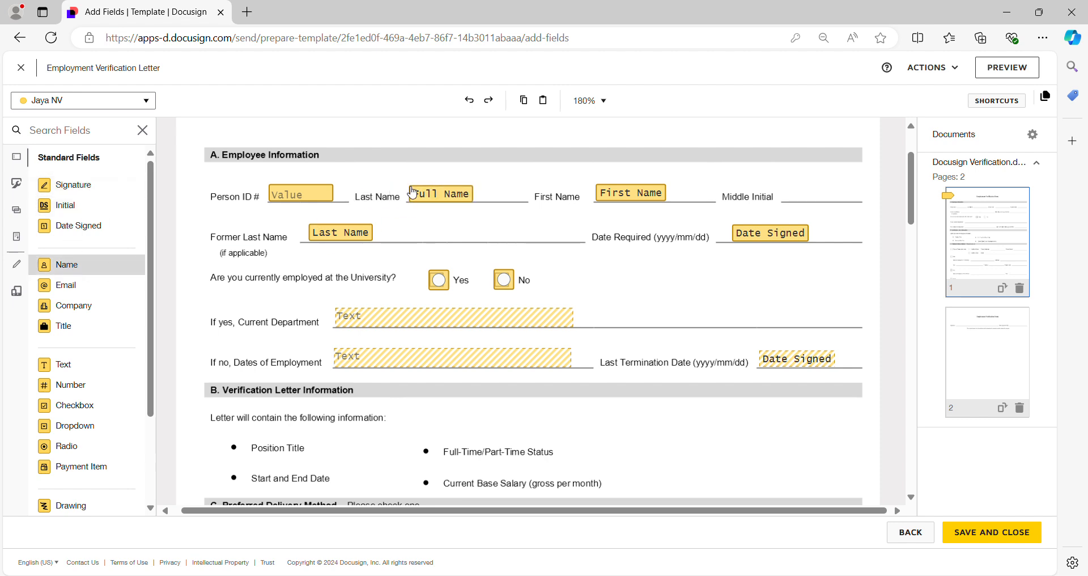
left_click(413, 193)
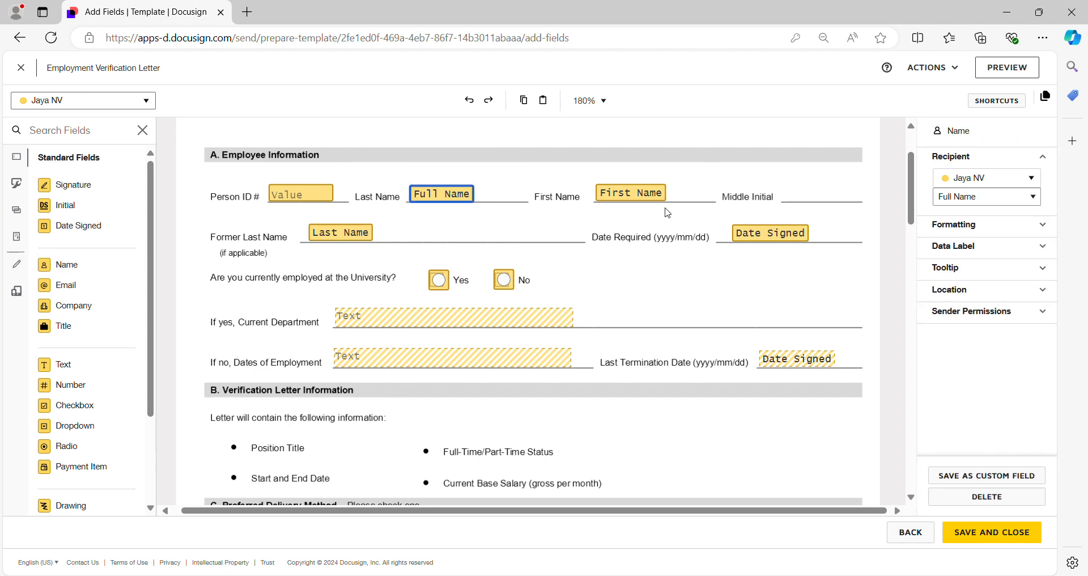
left_click(1016, 200)
left_click(980, 255)
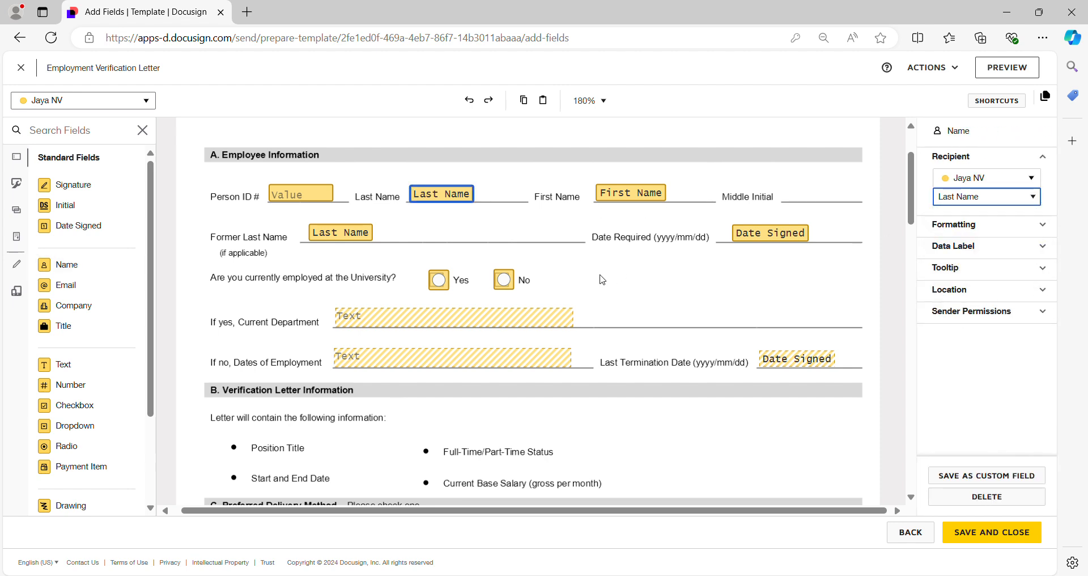
left_click(460, 197)
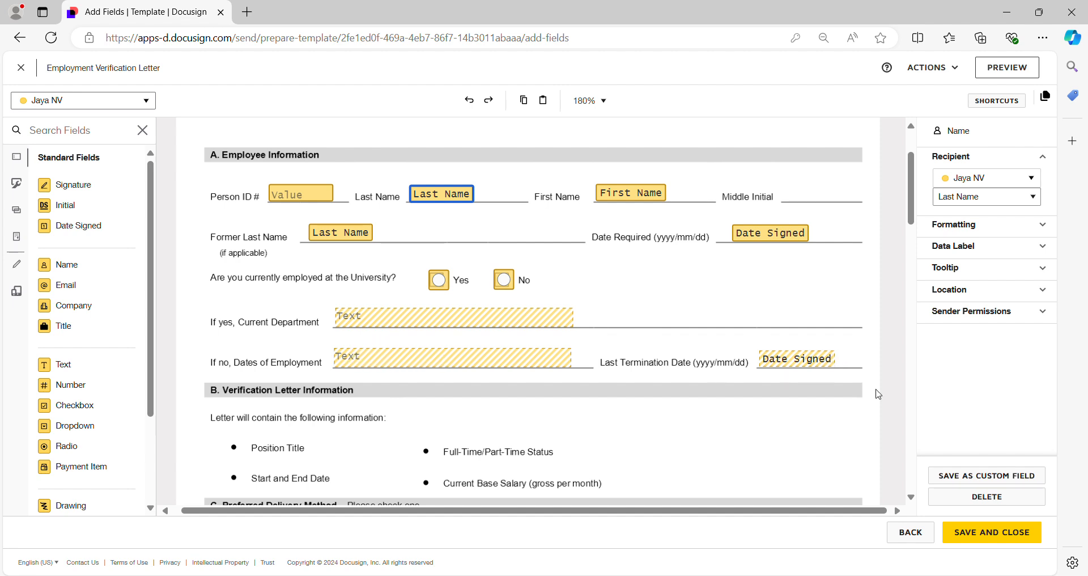
Review the remaining form down to the Preferred Delivery Method section, and save and close the template
scroll(660, 267, "down", 3)
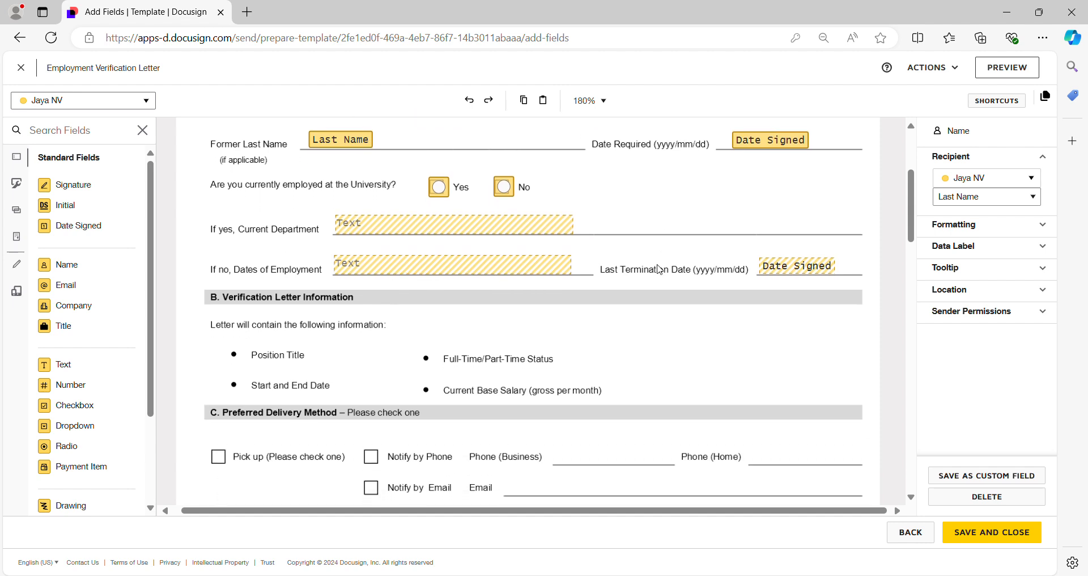
scroll(561, 345, "down", 1)
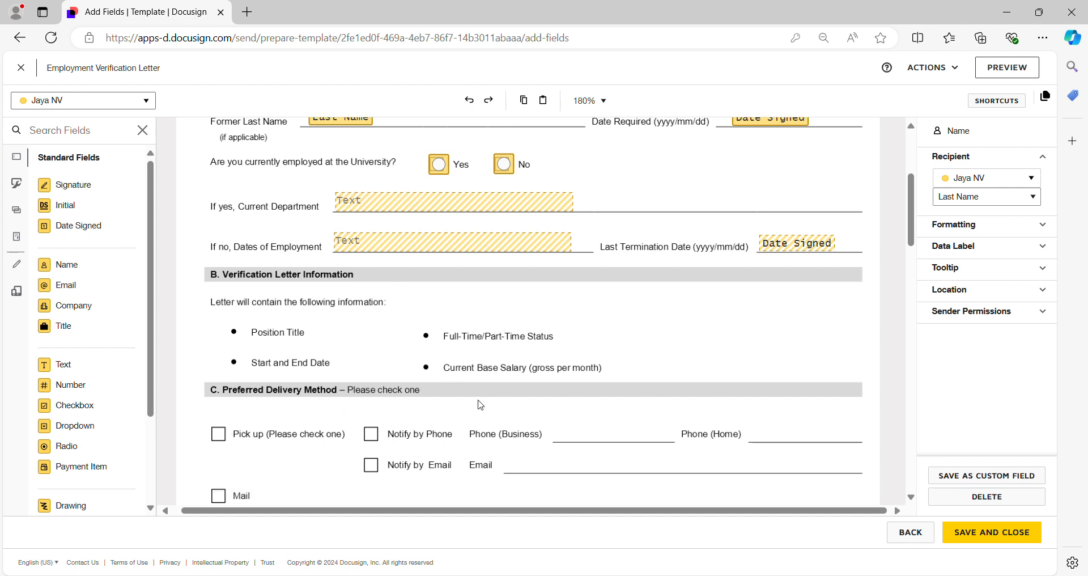
scroll(686, 408, "down", 2)
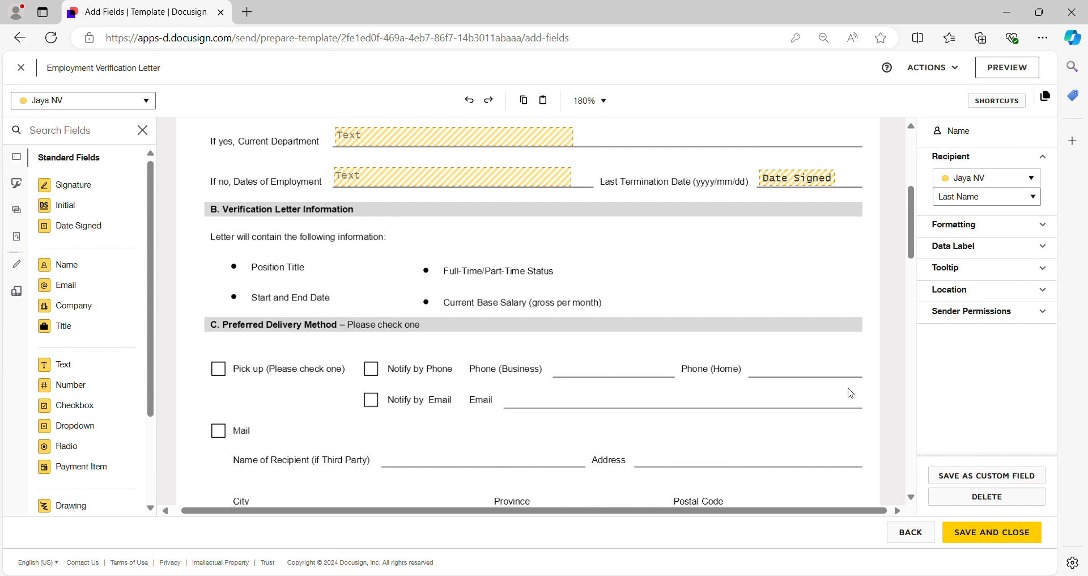
left_click(984, 536)
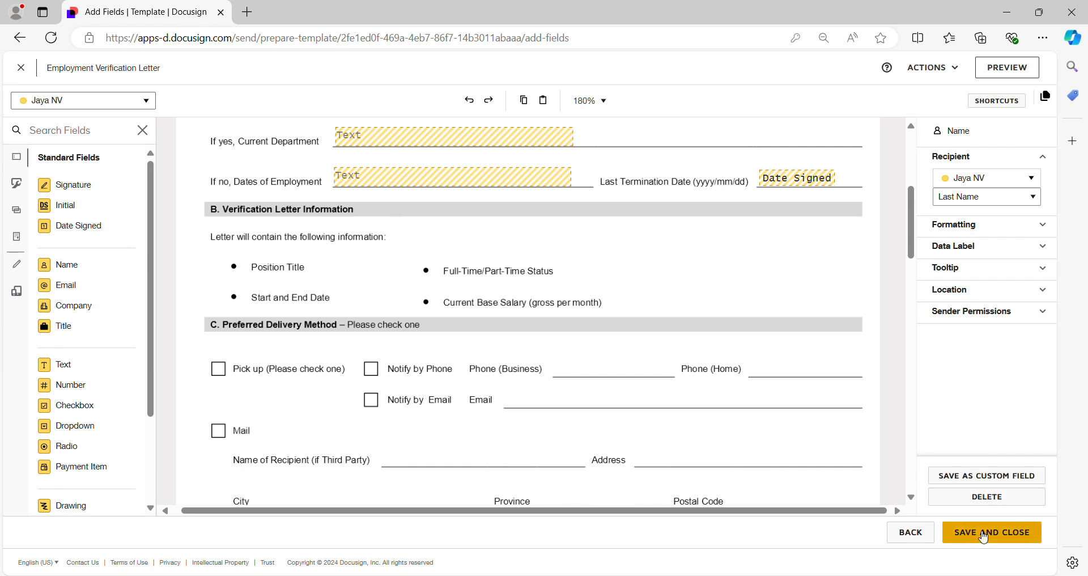